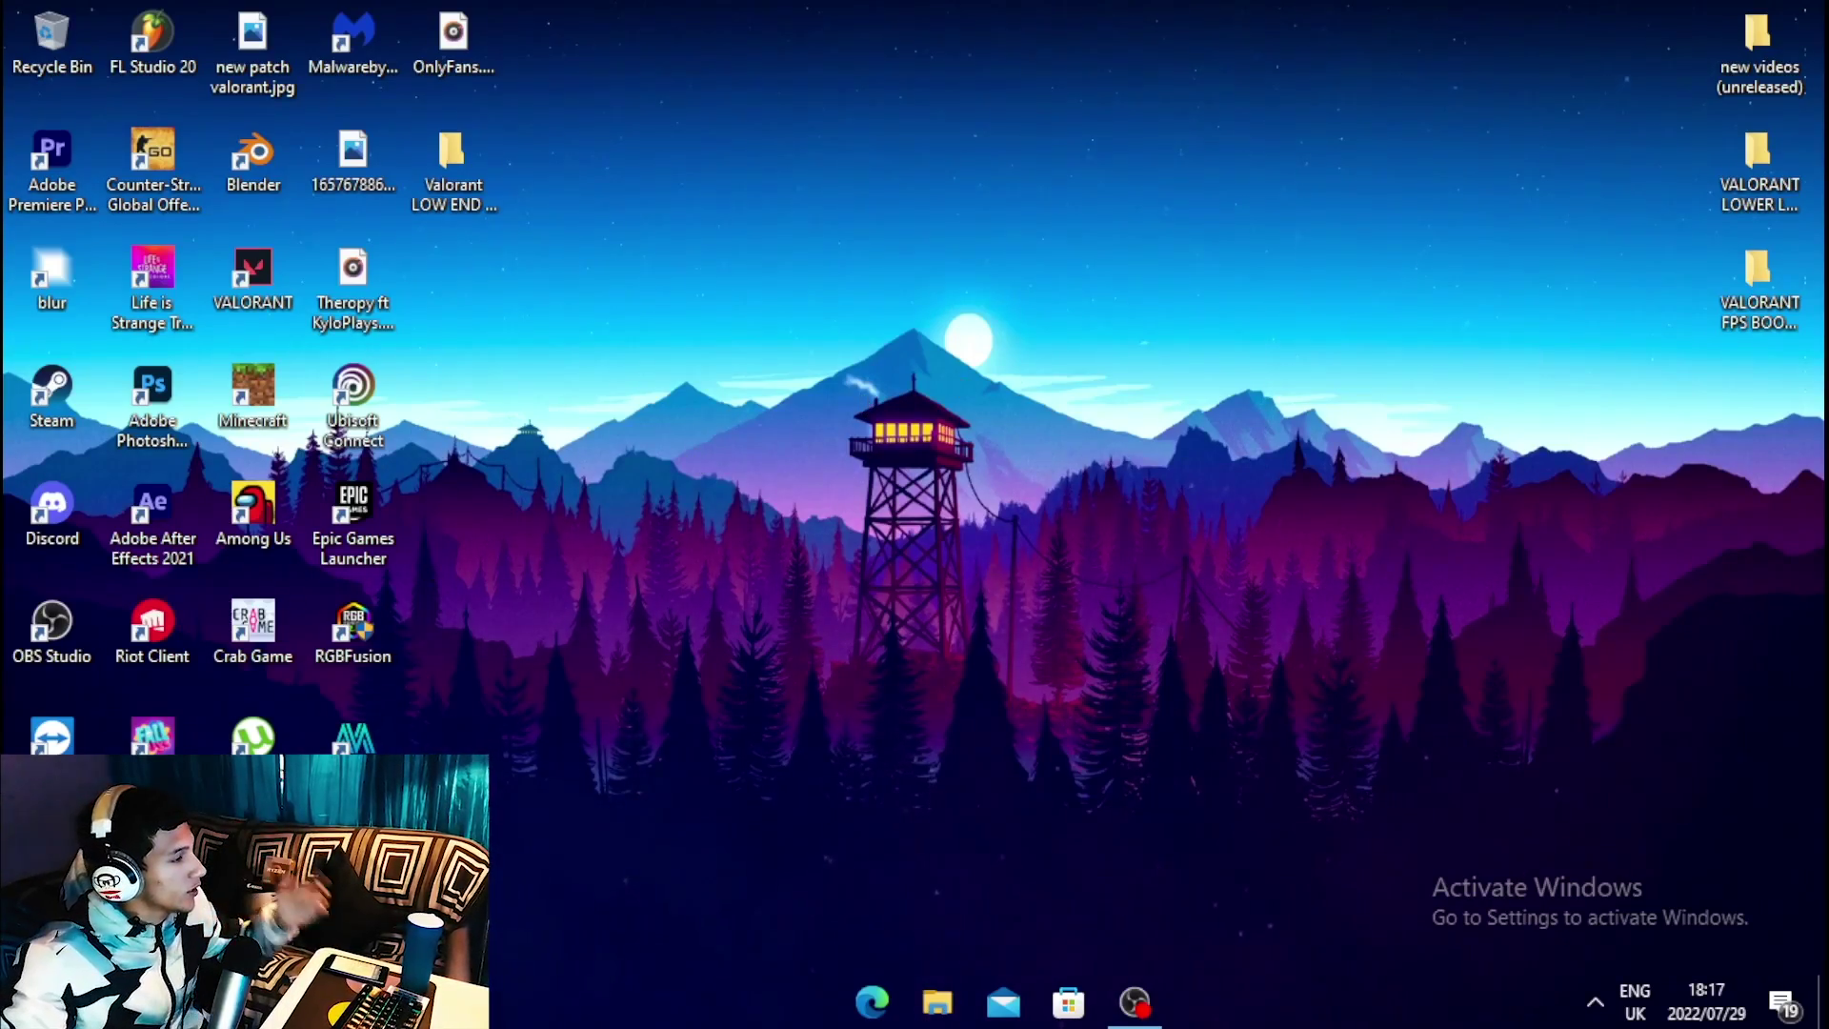
Search the Start menu for 'run' so the Run app shows as the best match.
{"action": "key", "text": "super"}
{"action": "type", "text": "run"}
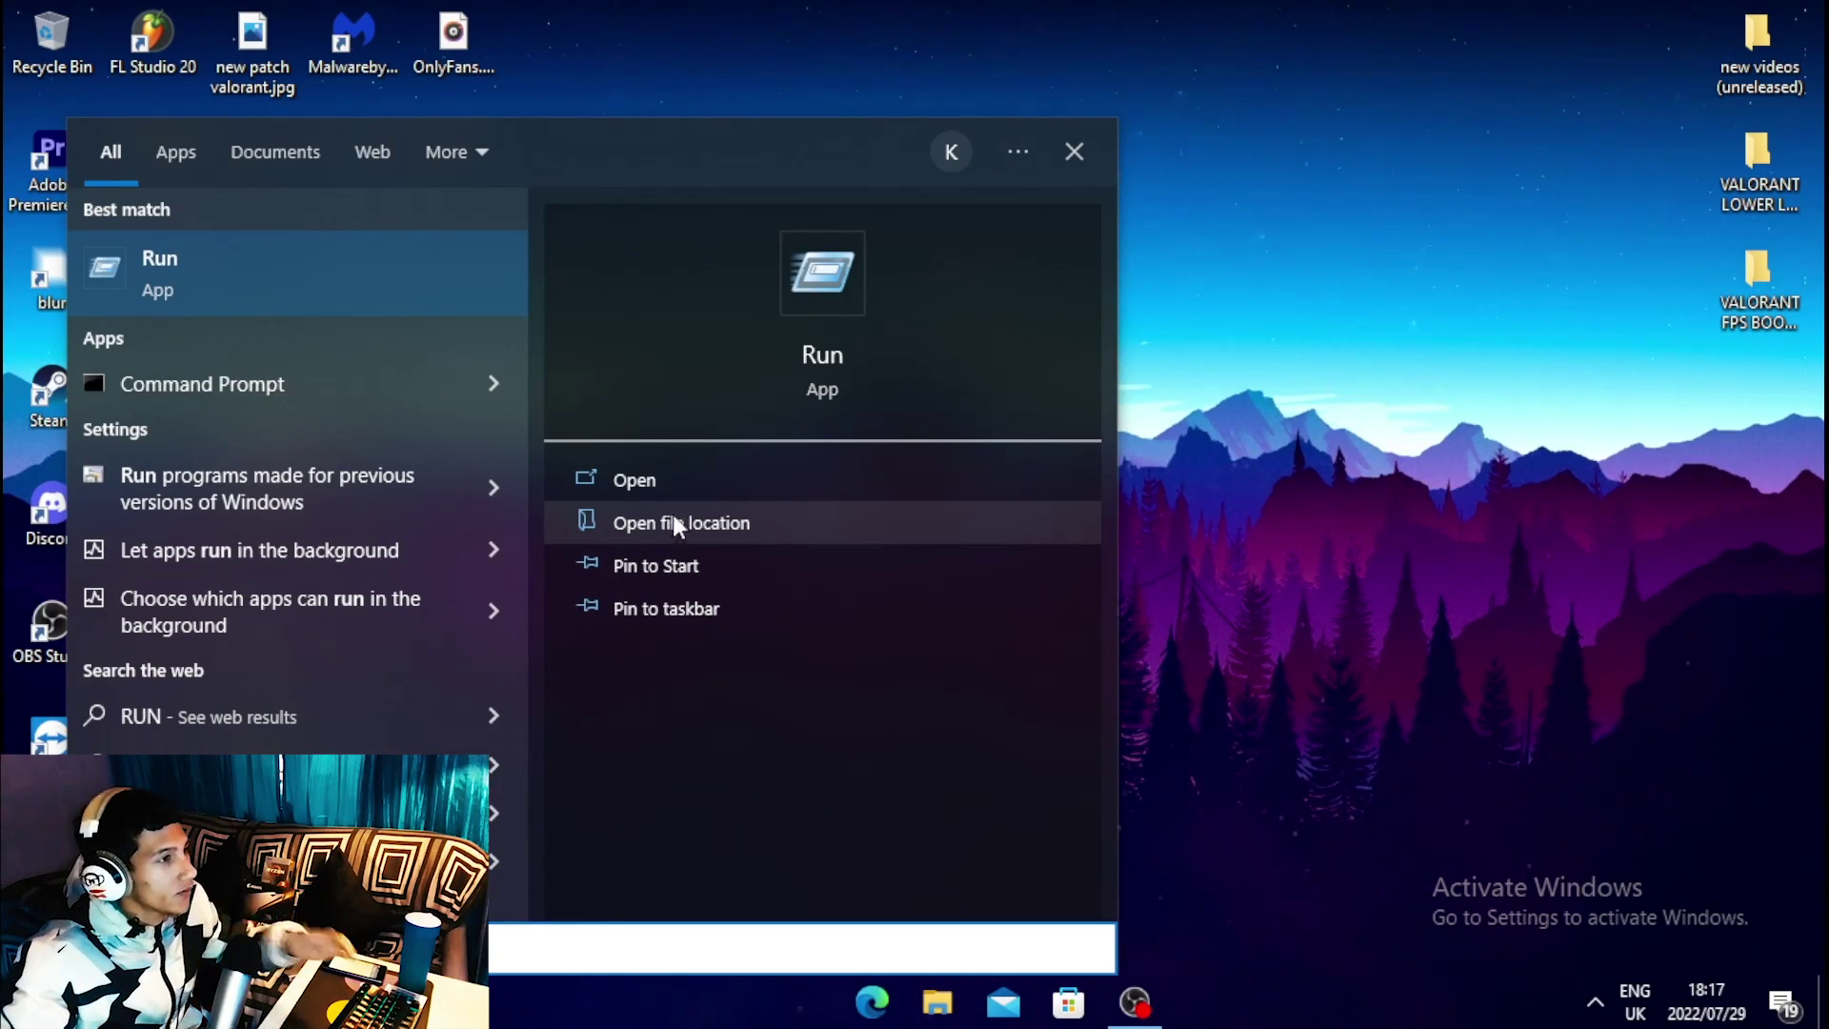
Open the %localappdata%\VALORANT folder through the Run dialog.
{"action": "key", "text": "Return"}
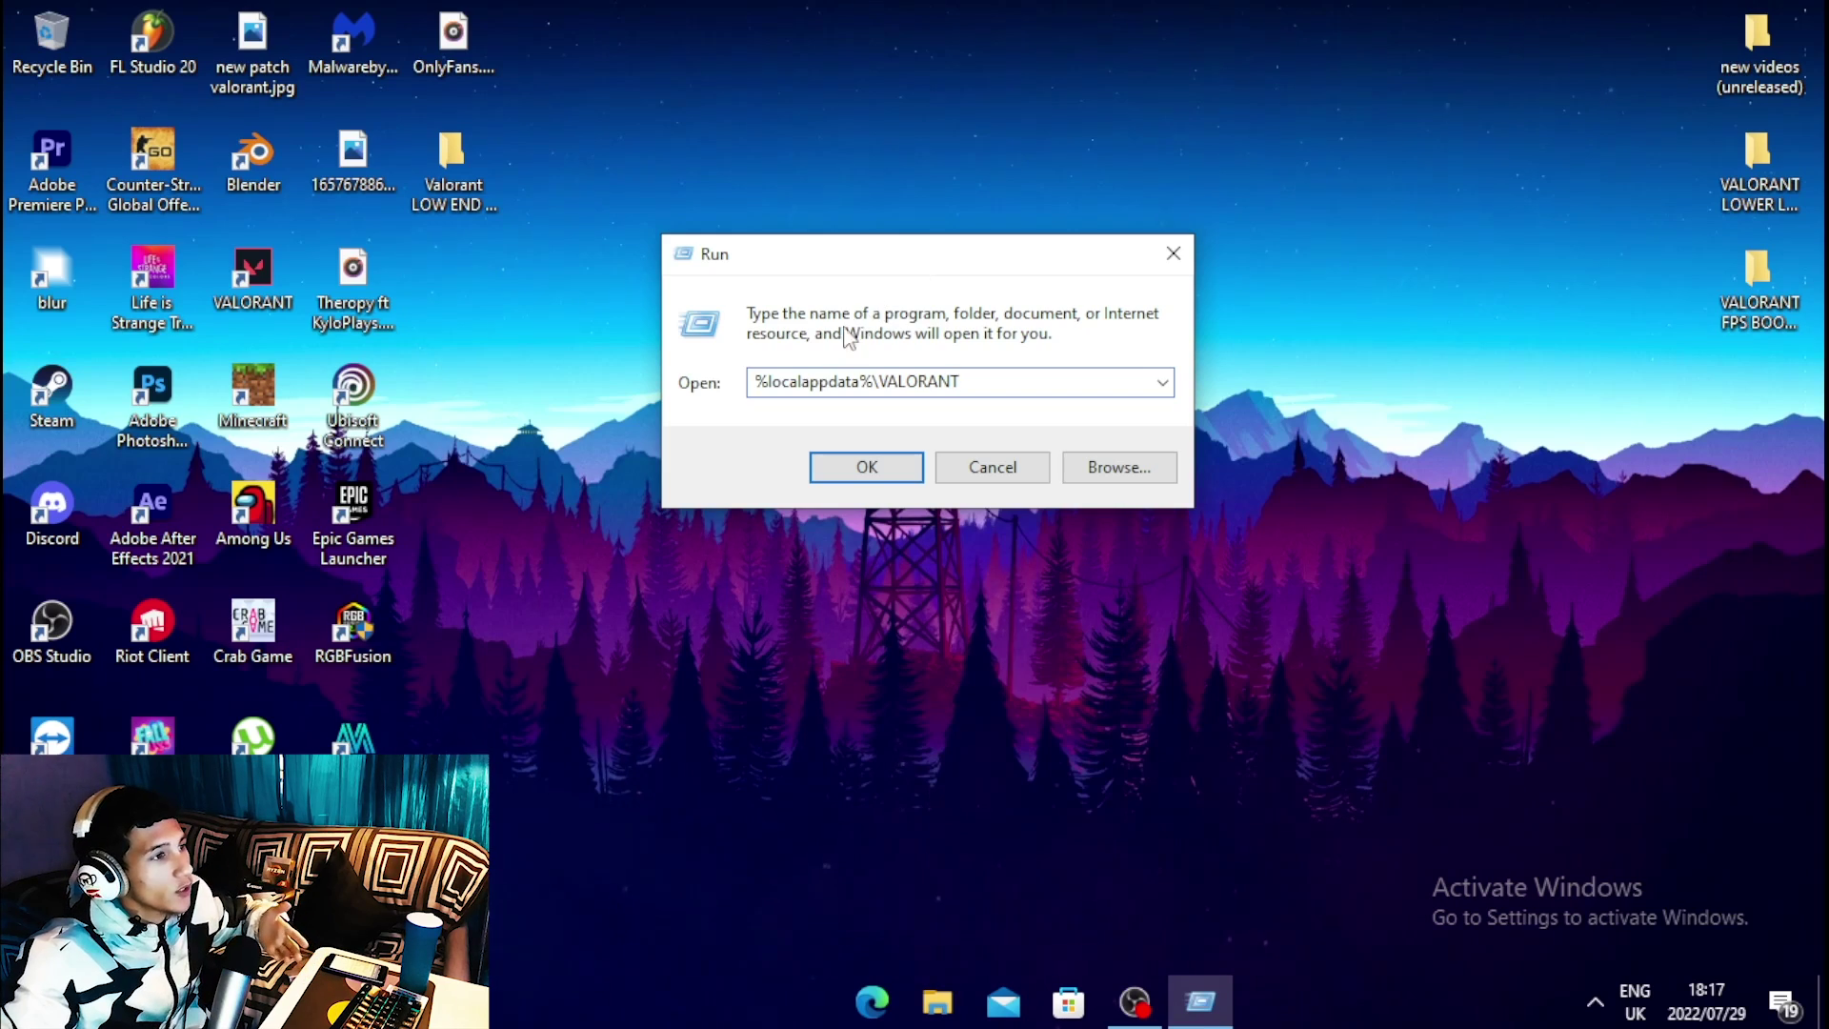
{"action": "left_click_drag", "start_coordinate": [754, 382], "coordinate": [985, 382]}
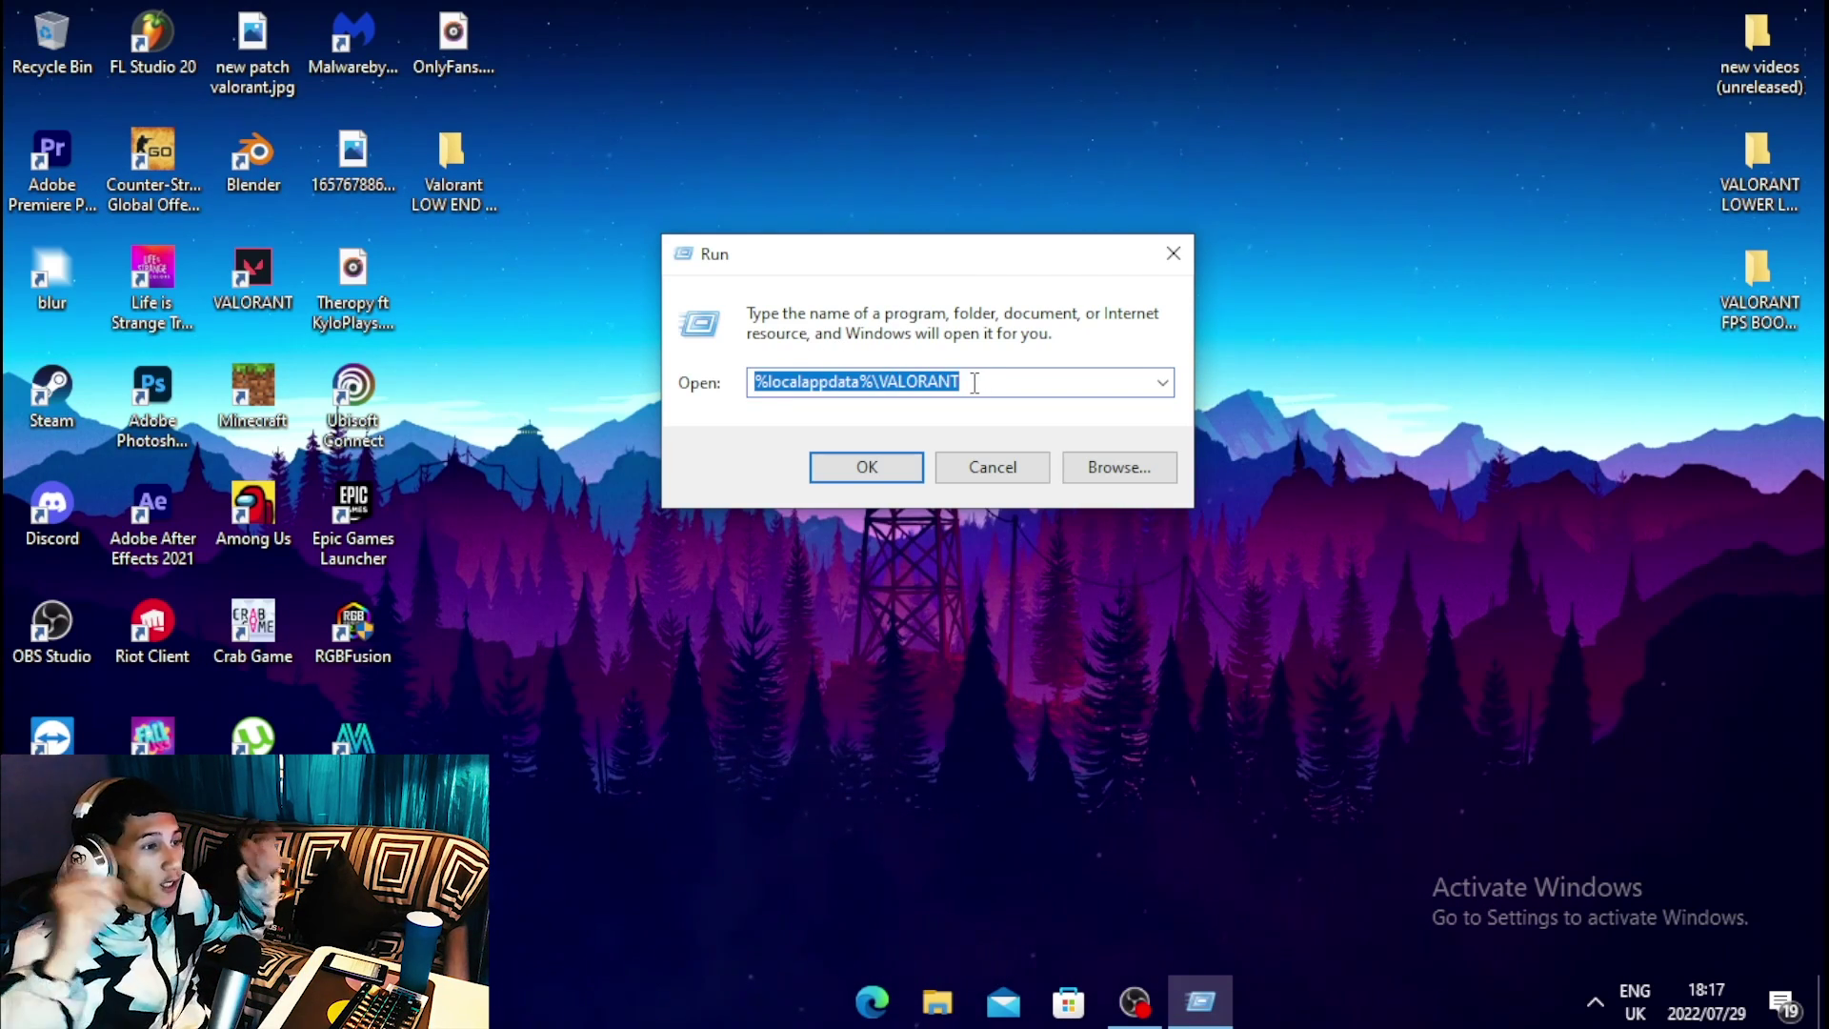
{"action": "left_click", "coordinate": [882, 468]}
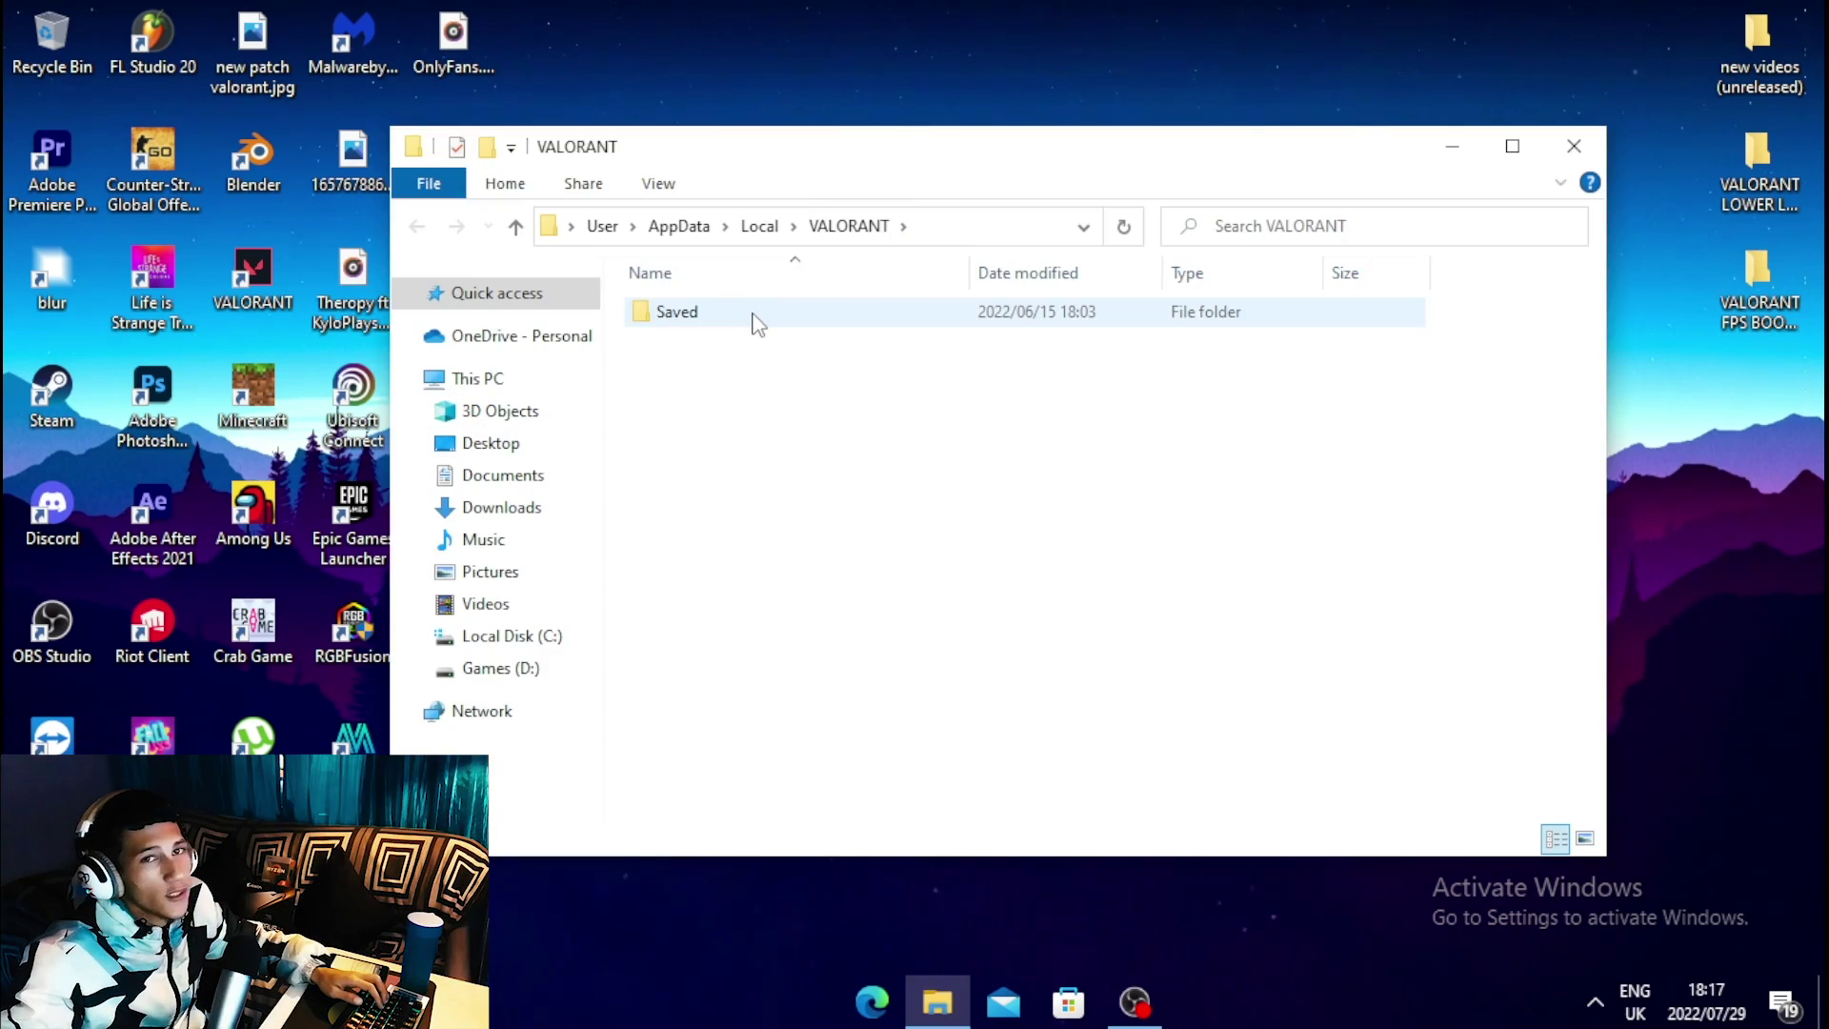
Browse Saved > Config > account folder > Windows and edit GameUserSettings.ini in Notepad.
{"action": "double_click", "coordinate": [756, 320]}
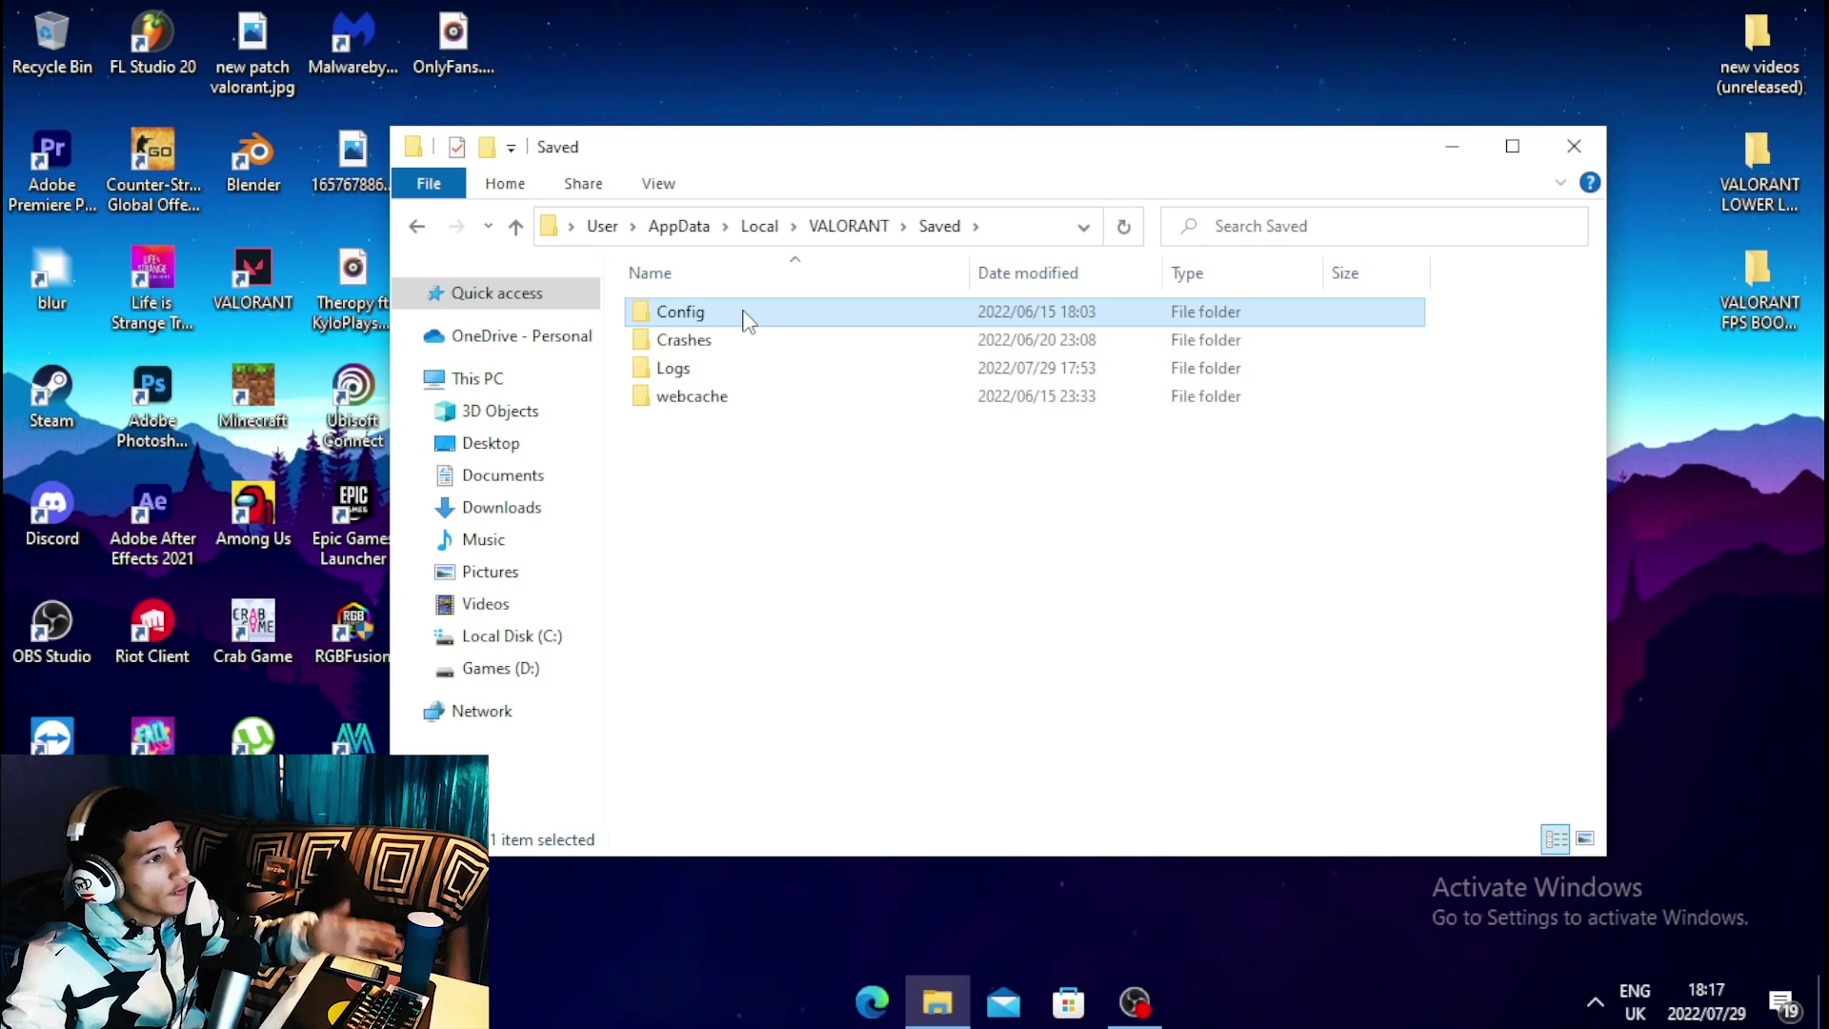
{"action": "double_click", "coordinate": [748, 318]}
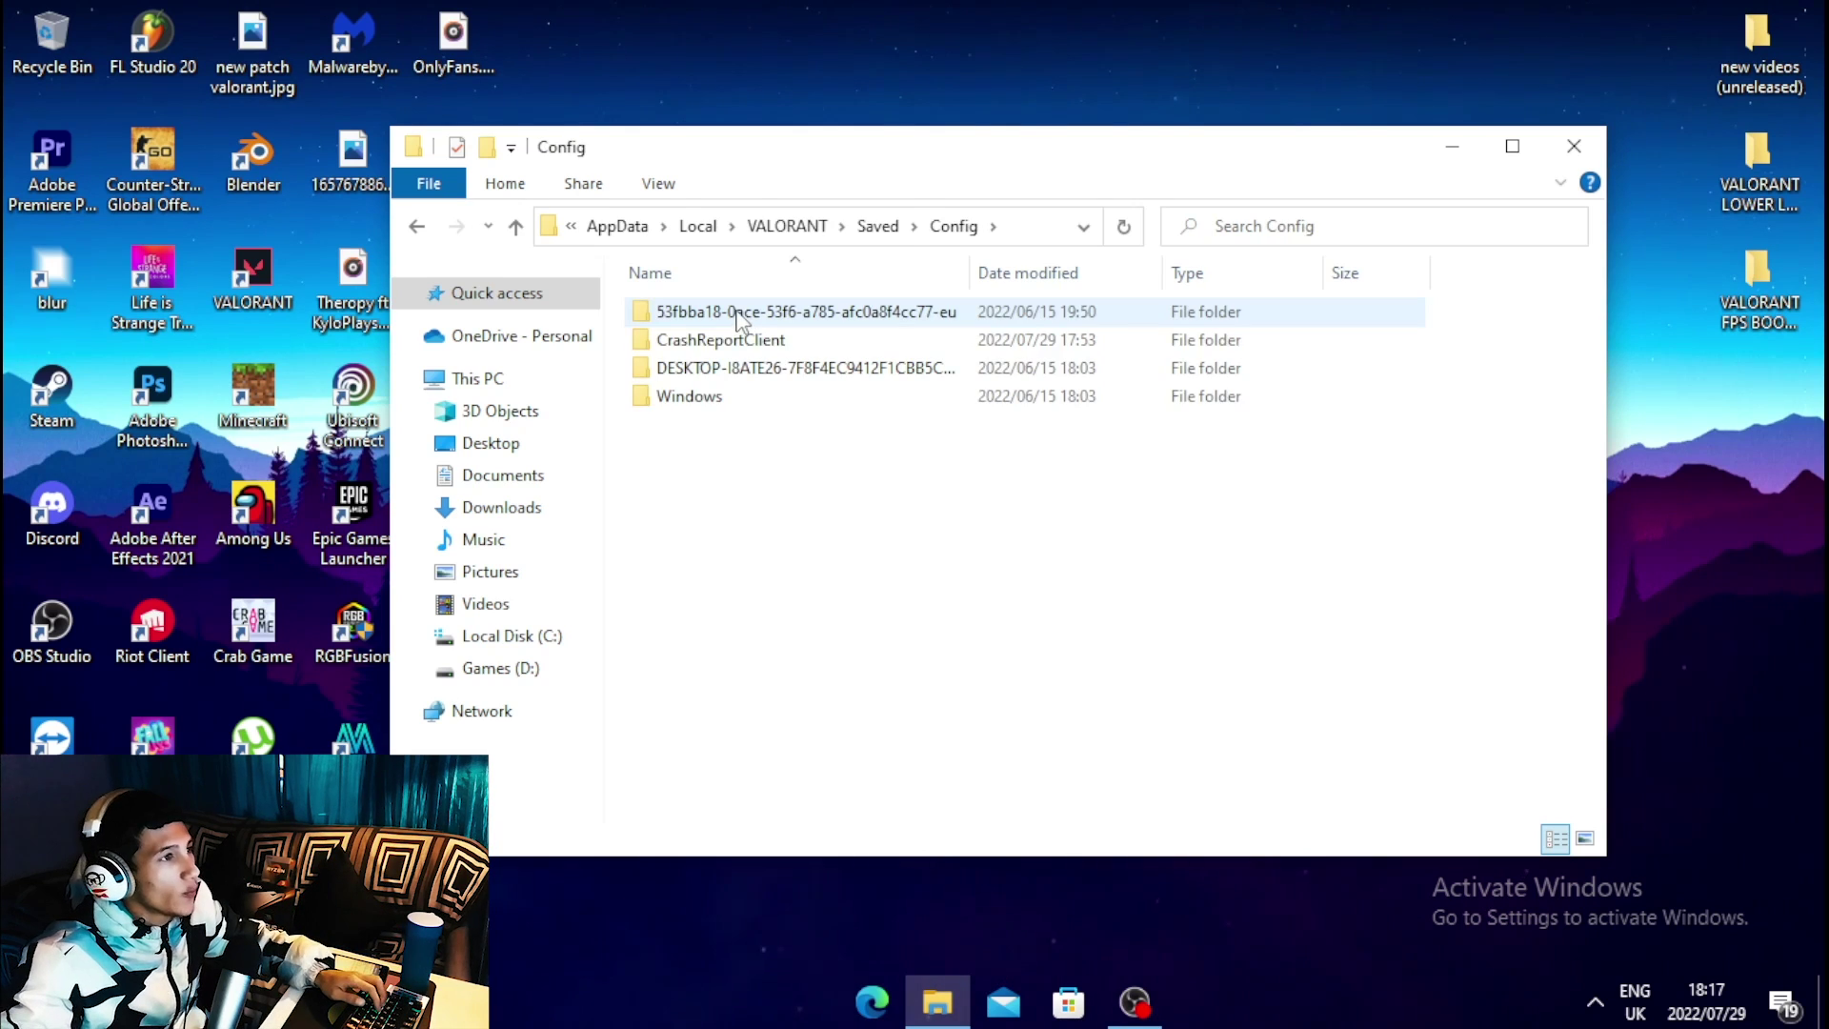
{"action": "double_click", "coordinate": [803, 322]}
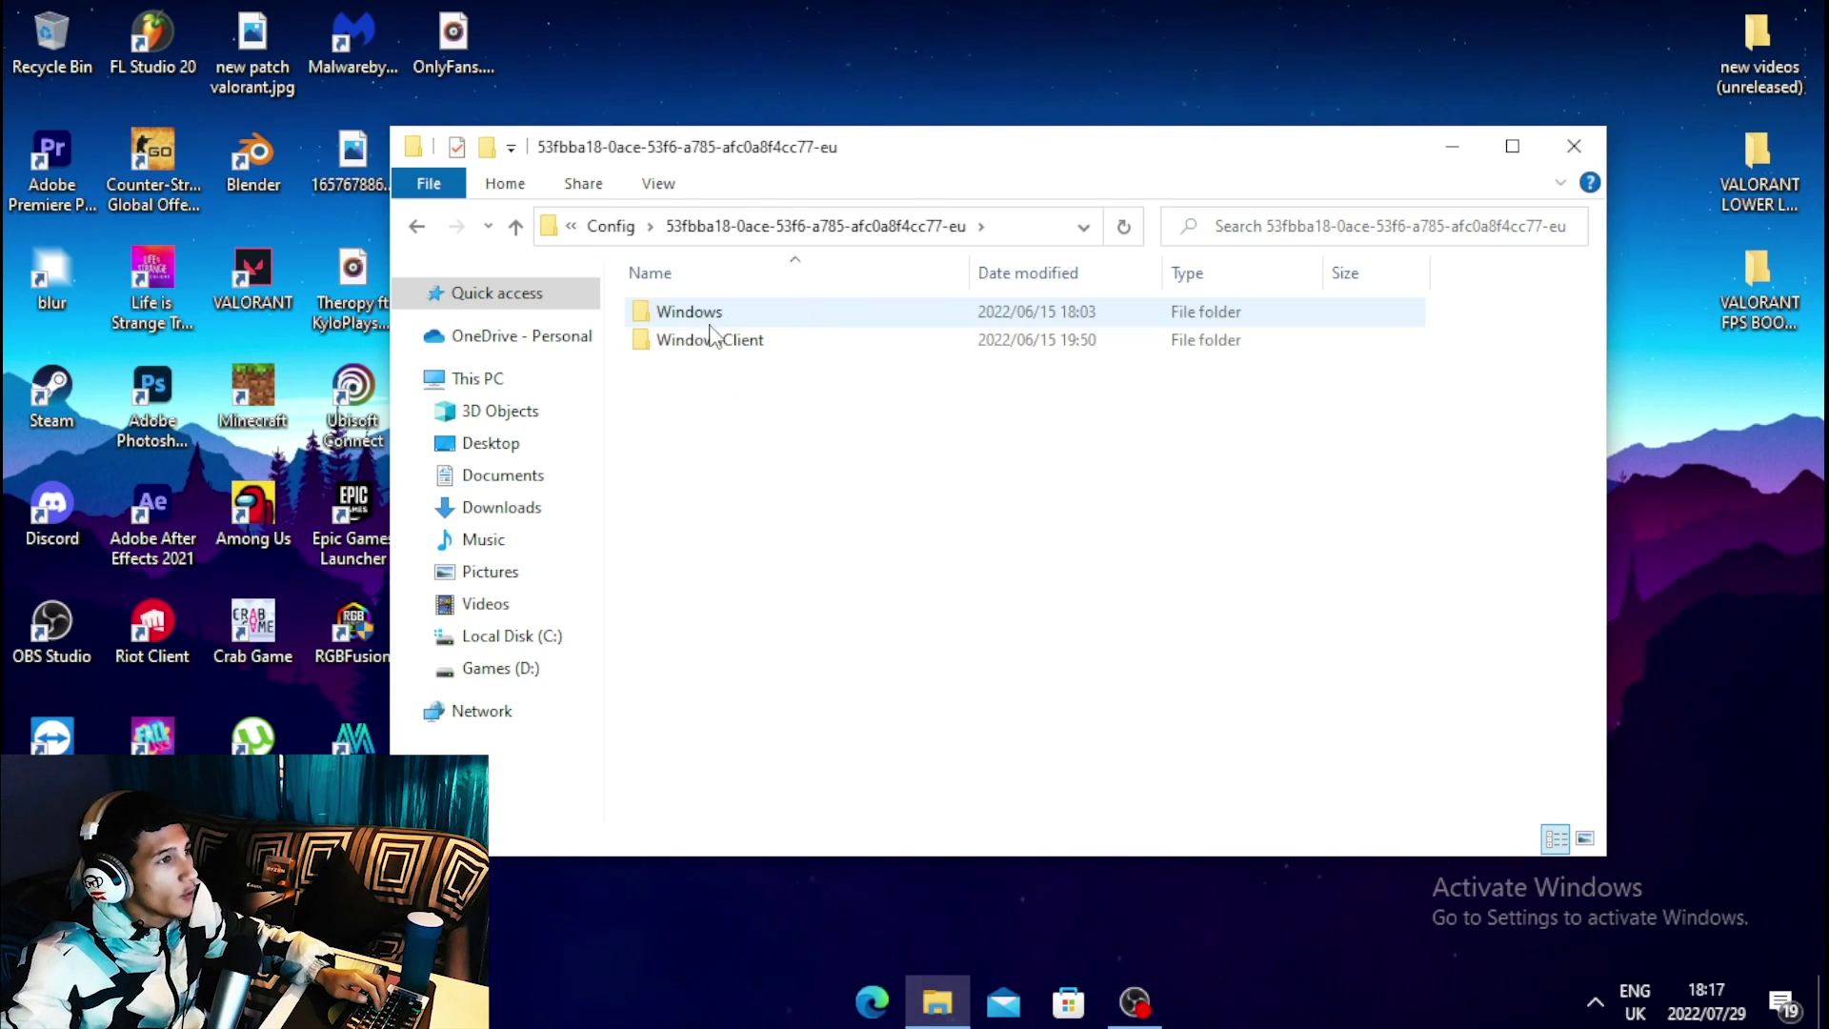
{"action": "double_click", "coordinate": [725, 314]}
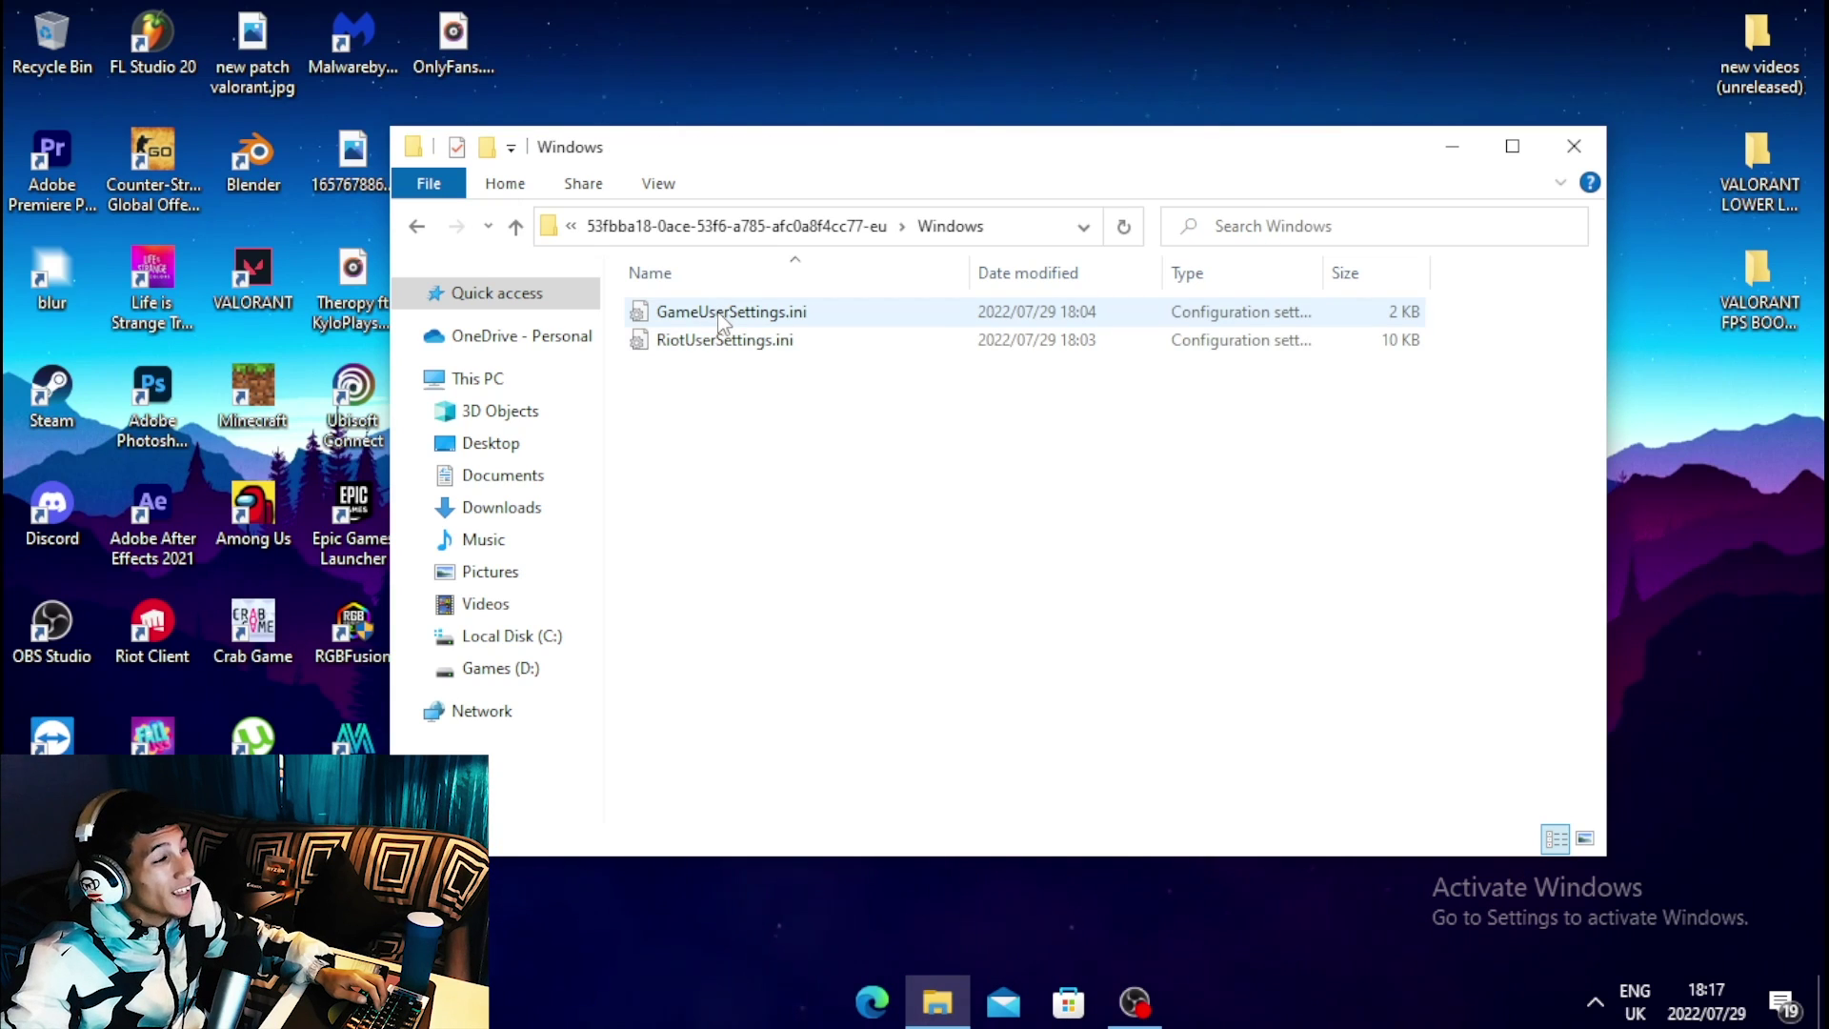
{"action": "left_click", "coordinate": [719, 314]}
{"action": "right_click", "coordinate": [716, 313]}
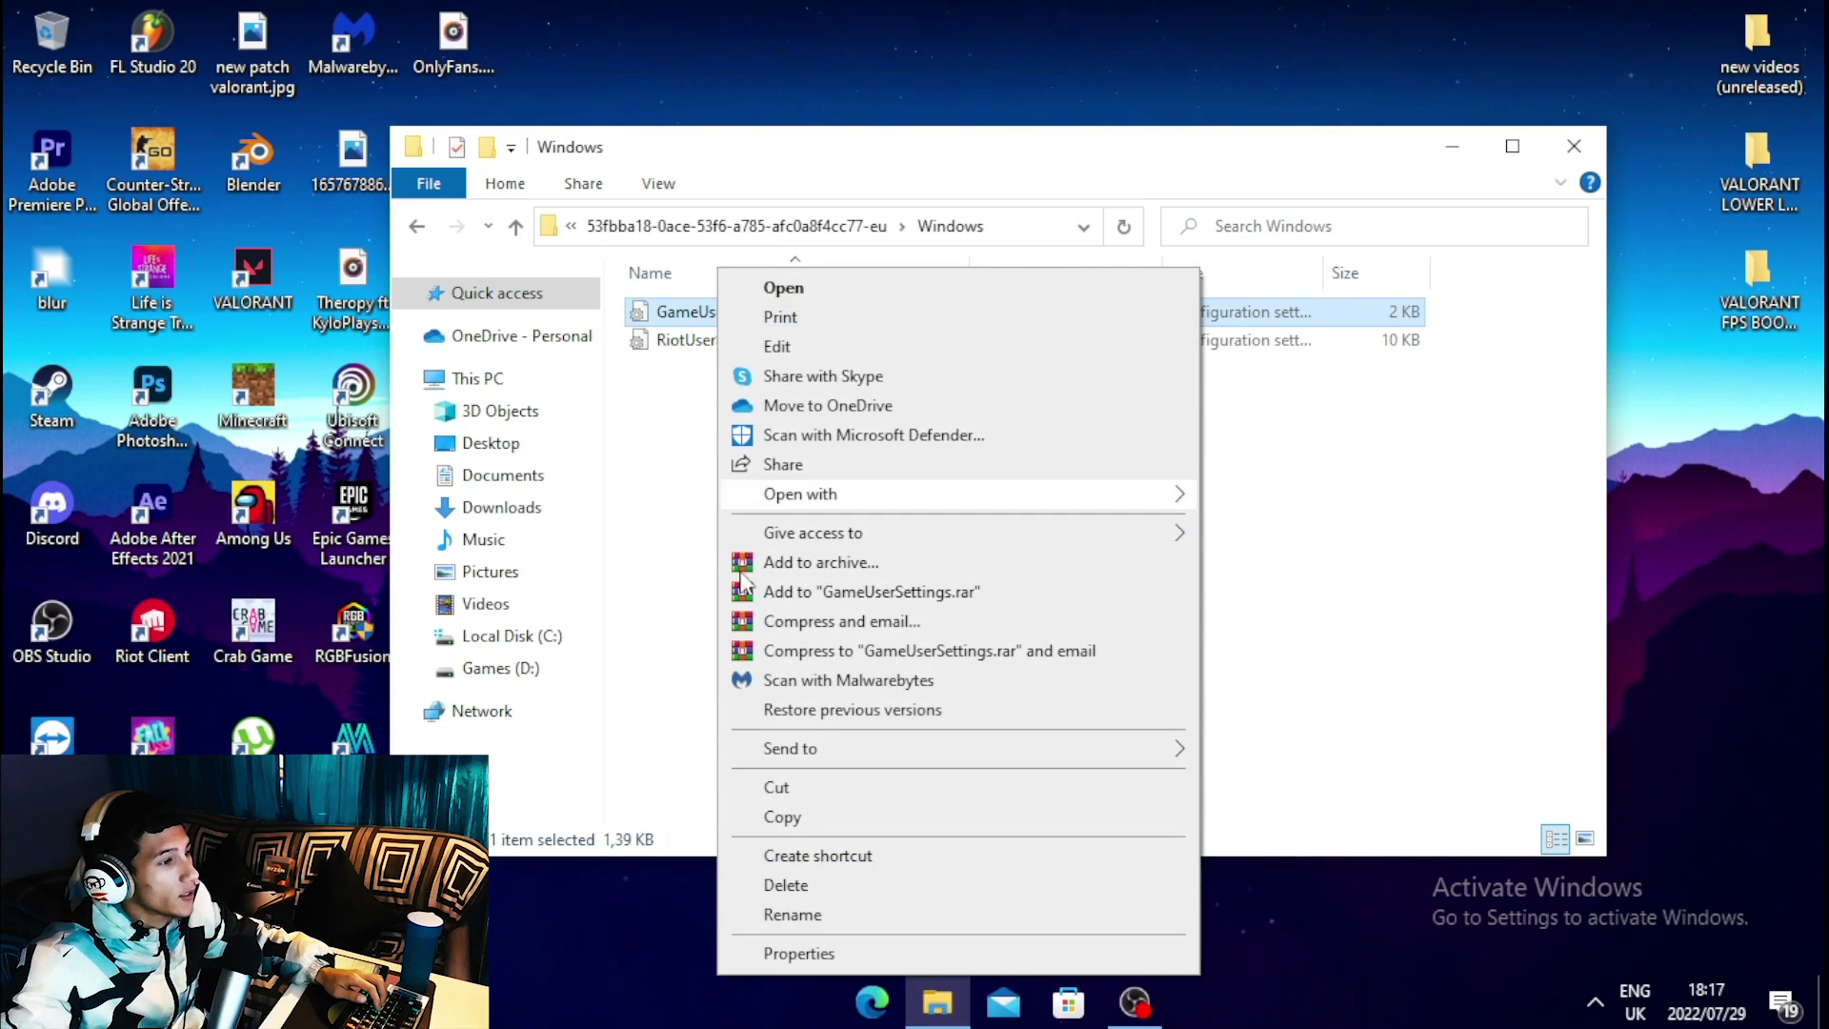
{"action": "left_click", "coordinate": [776, 346]}
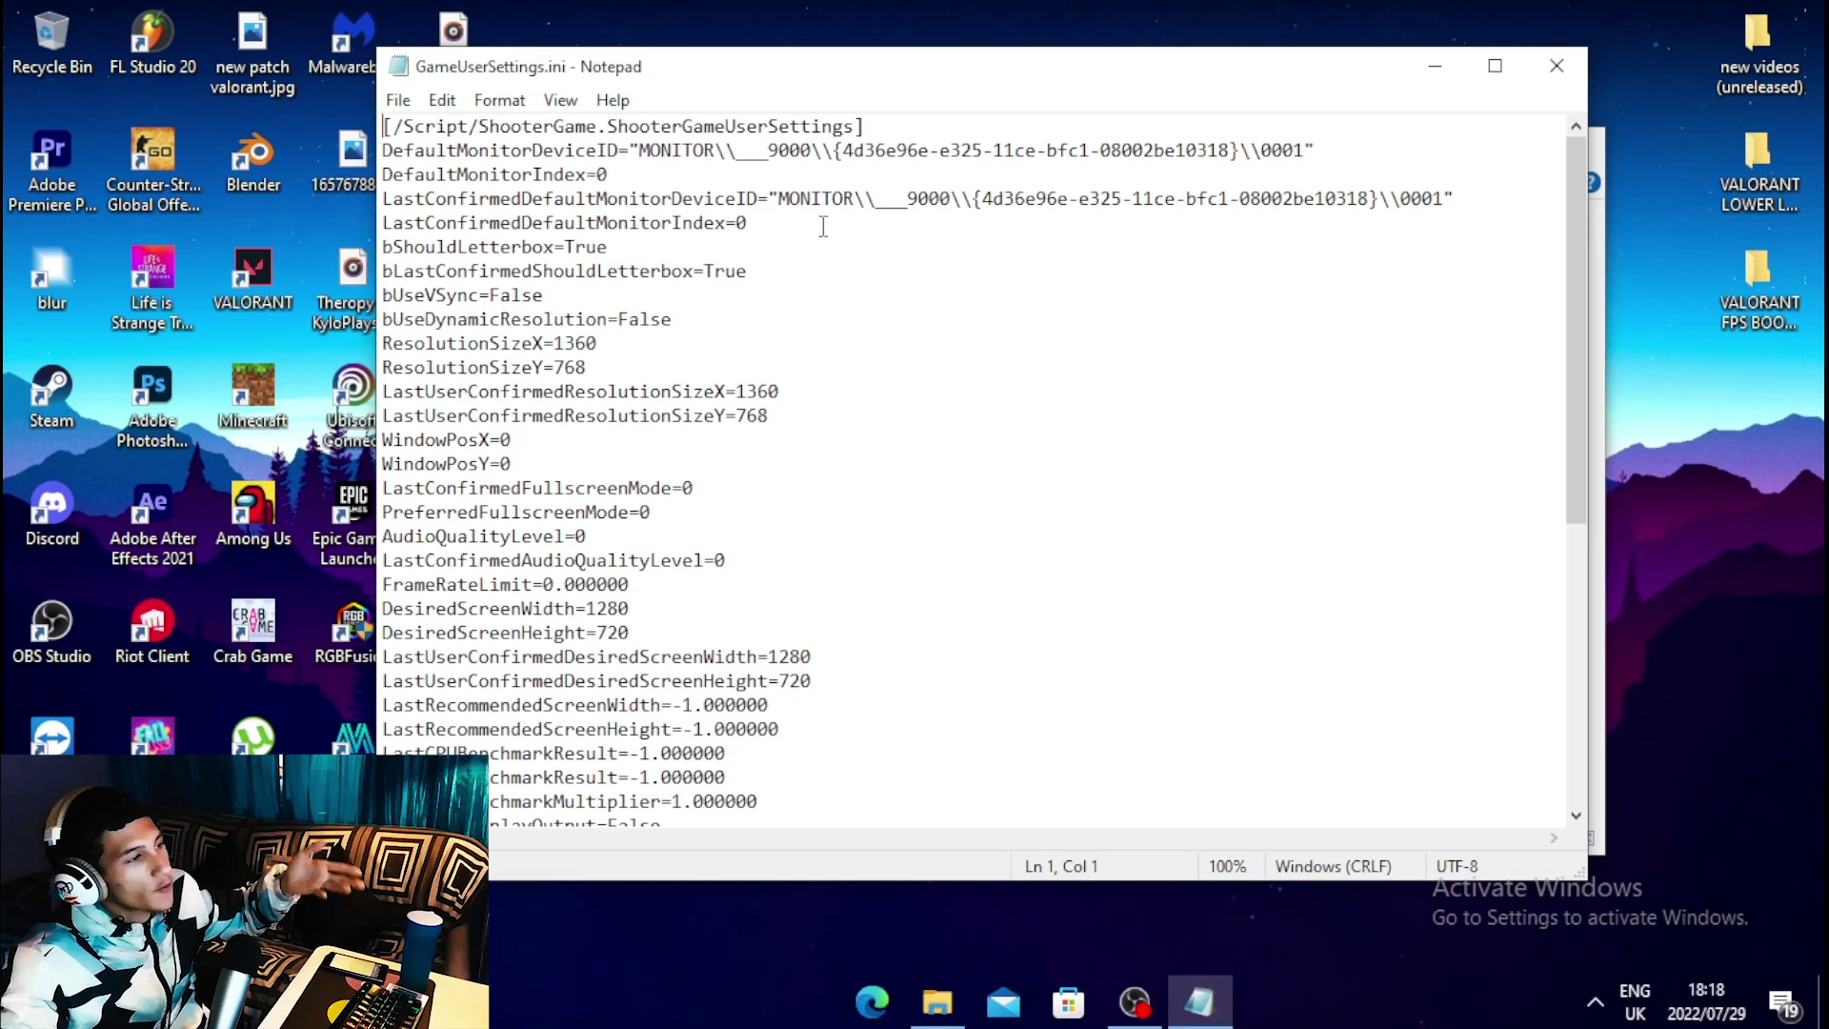
Change sg.ResolutionQuality from 100 to 50.
{"action": "scroll", "coordinate": [766, 281], "scroll_direction": "down", "scroll_amount": 7}
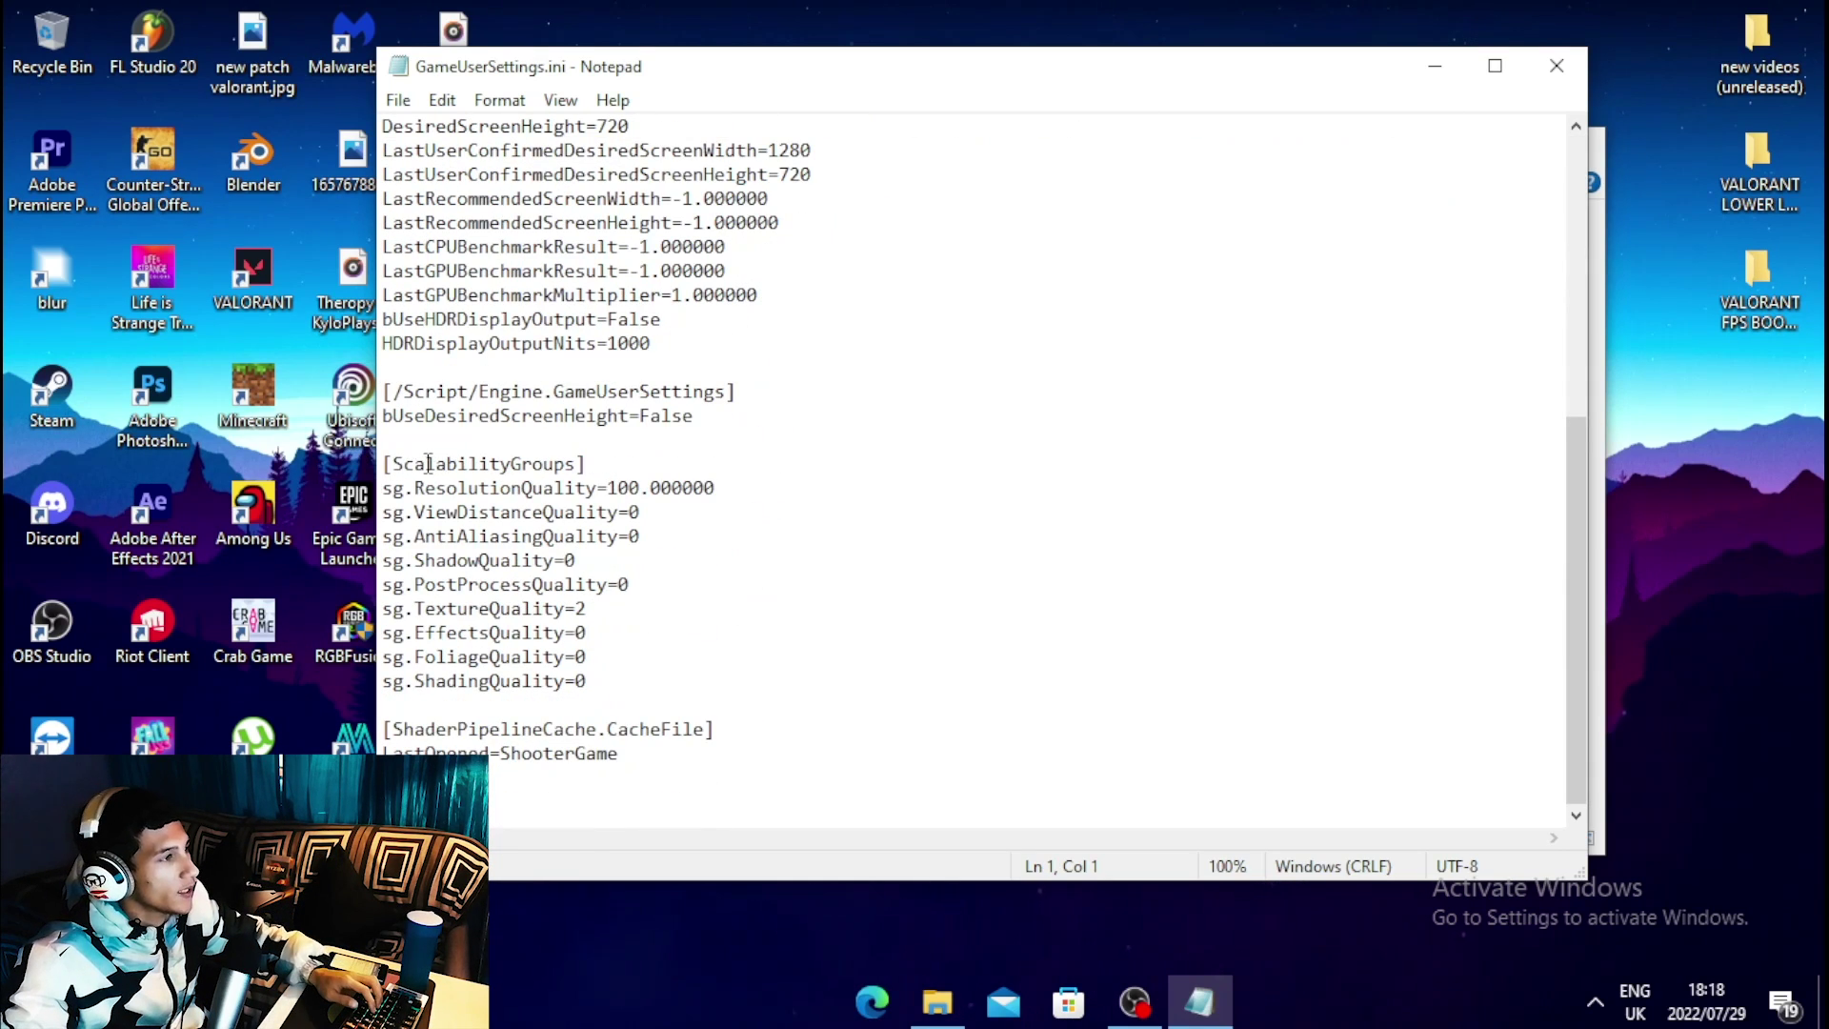
{"action": "left_click", "coordinate": [641, 487]}
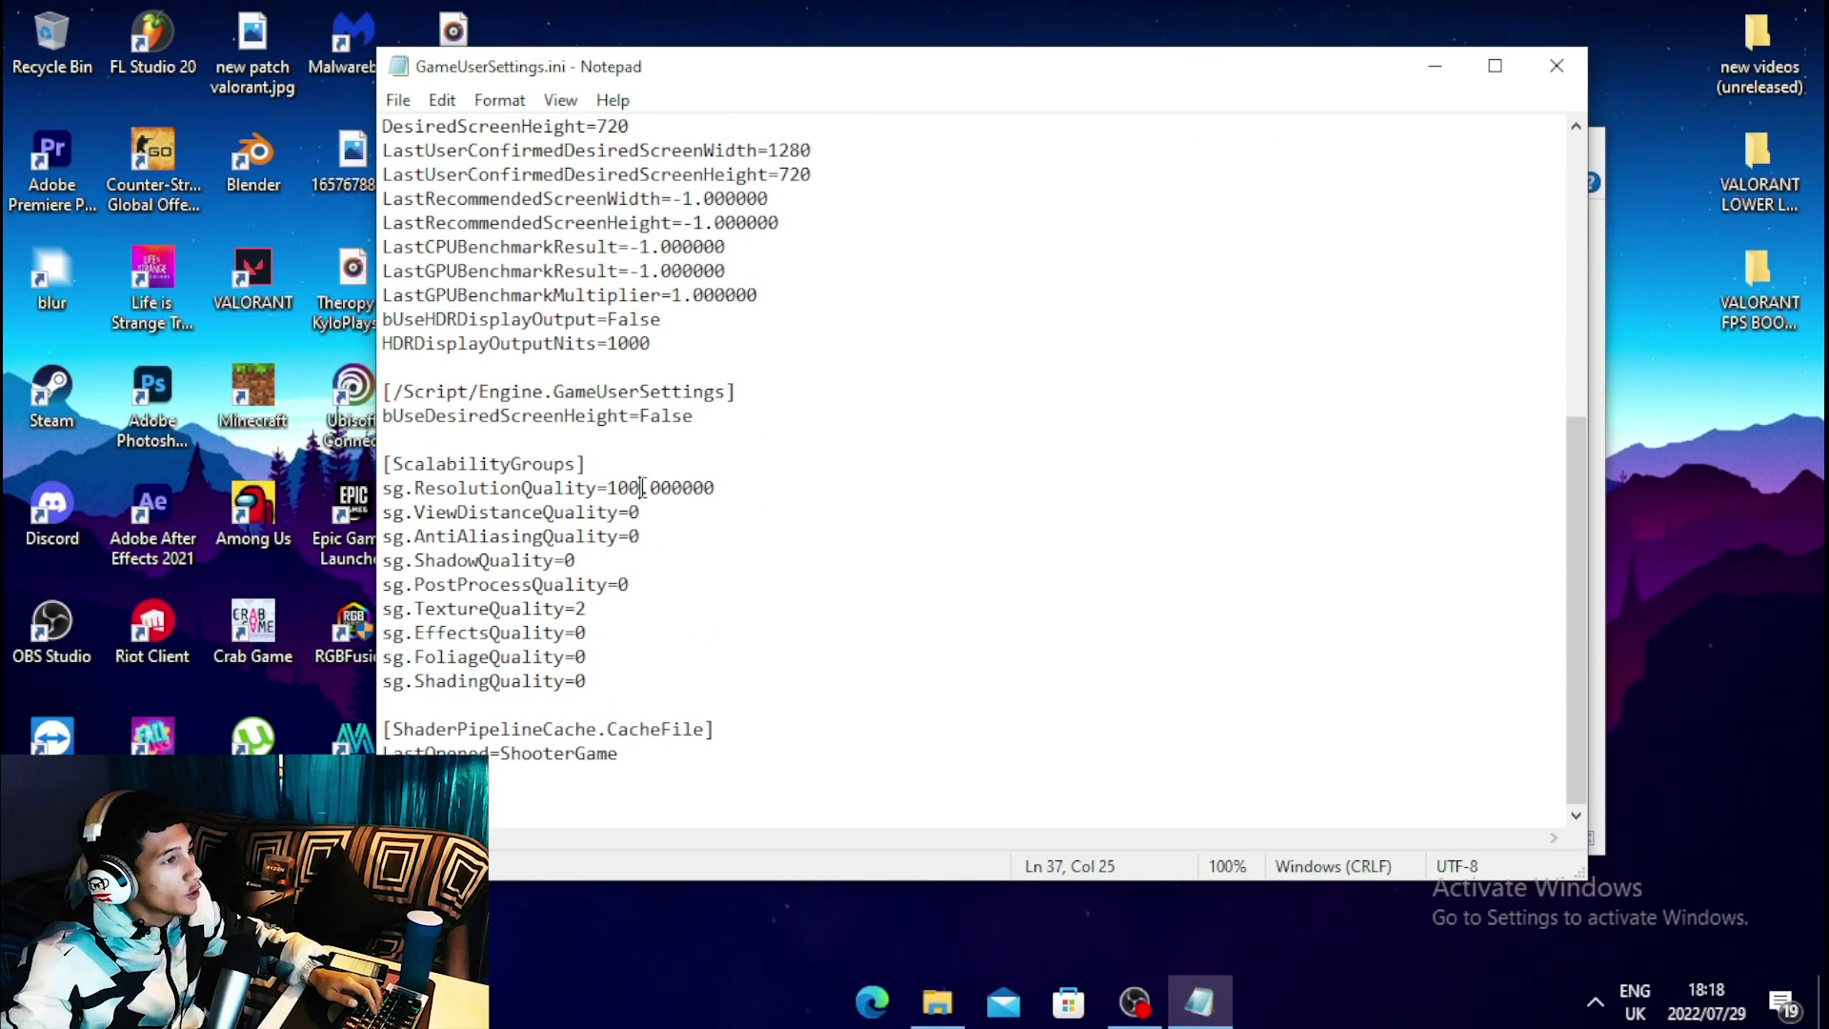
{"action": "key", "text": "BackSpace"}
{"action": "key", "text": "BackSpace"}
{"action": "key", "text": "BackSpace"}
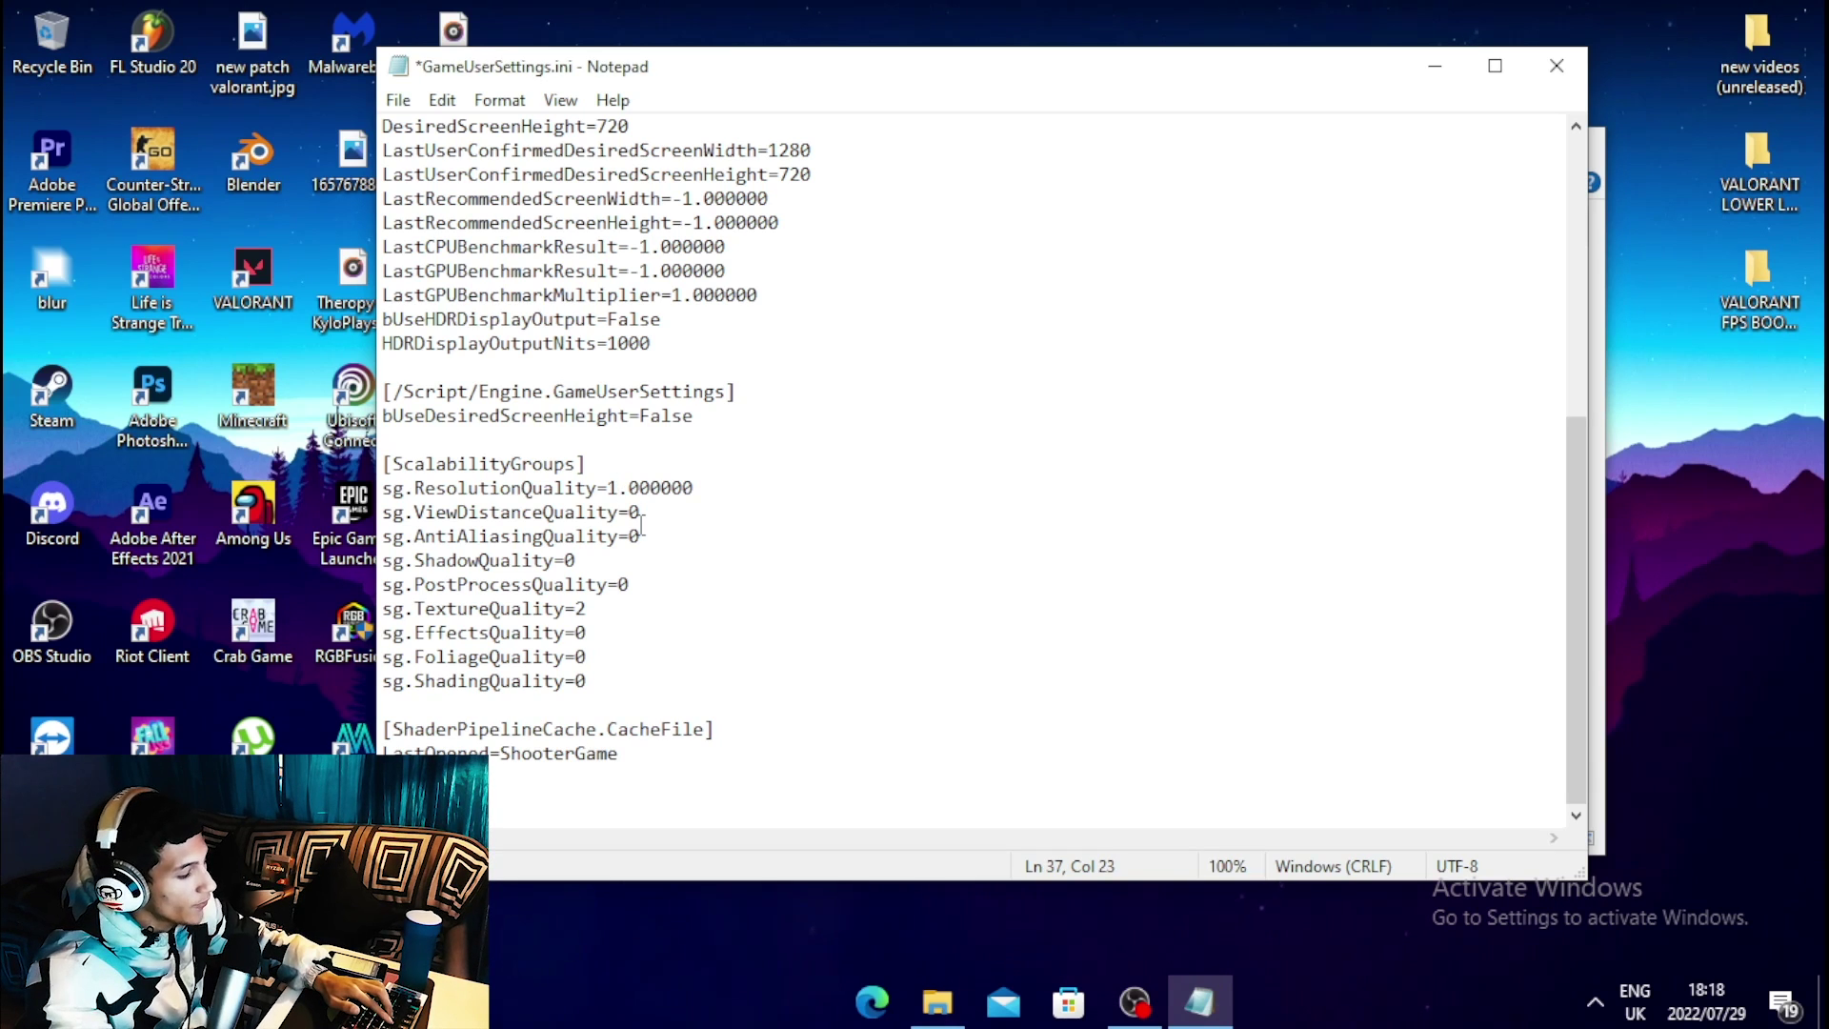
{"action": "type", "text": "50"}
{"action": "key", "text": "End"}
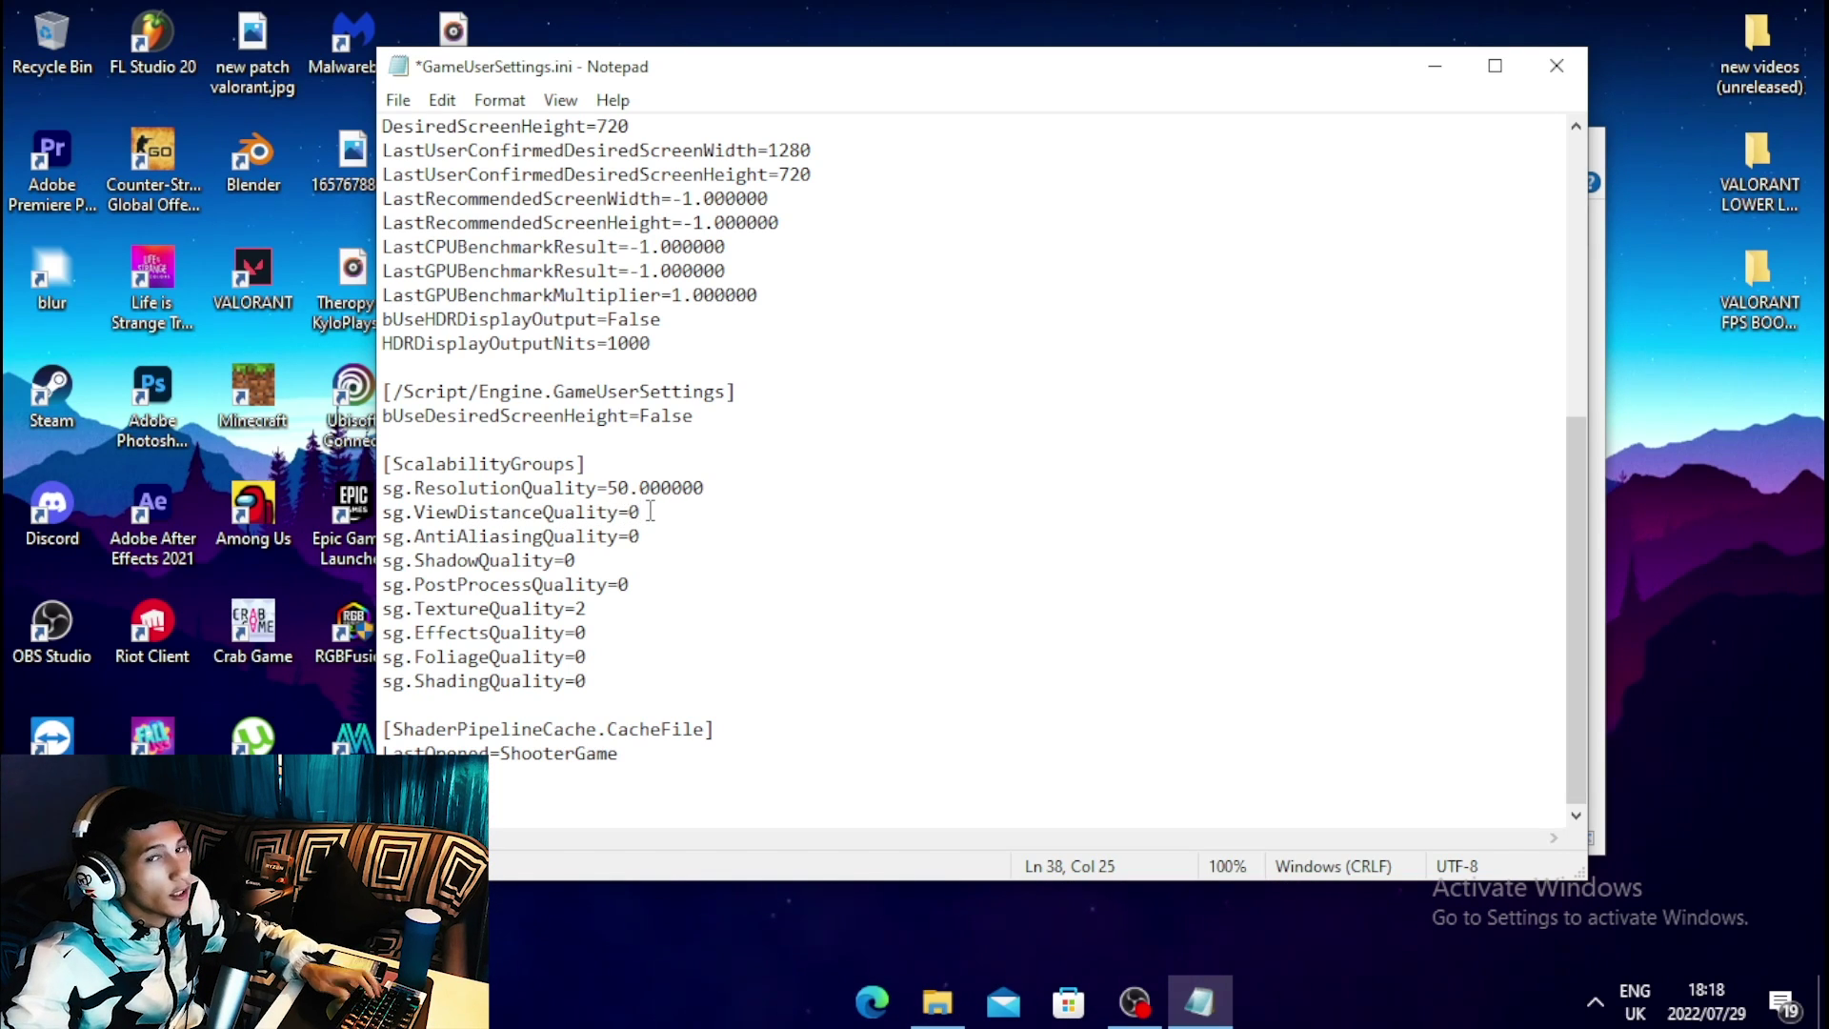
Review the AntiAliasing, Shadow and Texture quality values, then save the file.
{"action": "left_click", "coordinate": [654, 536]}
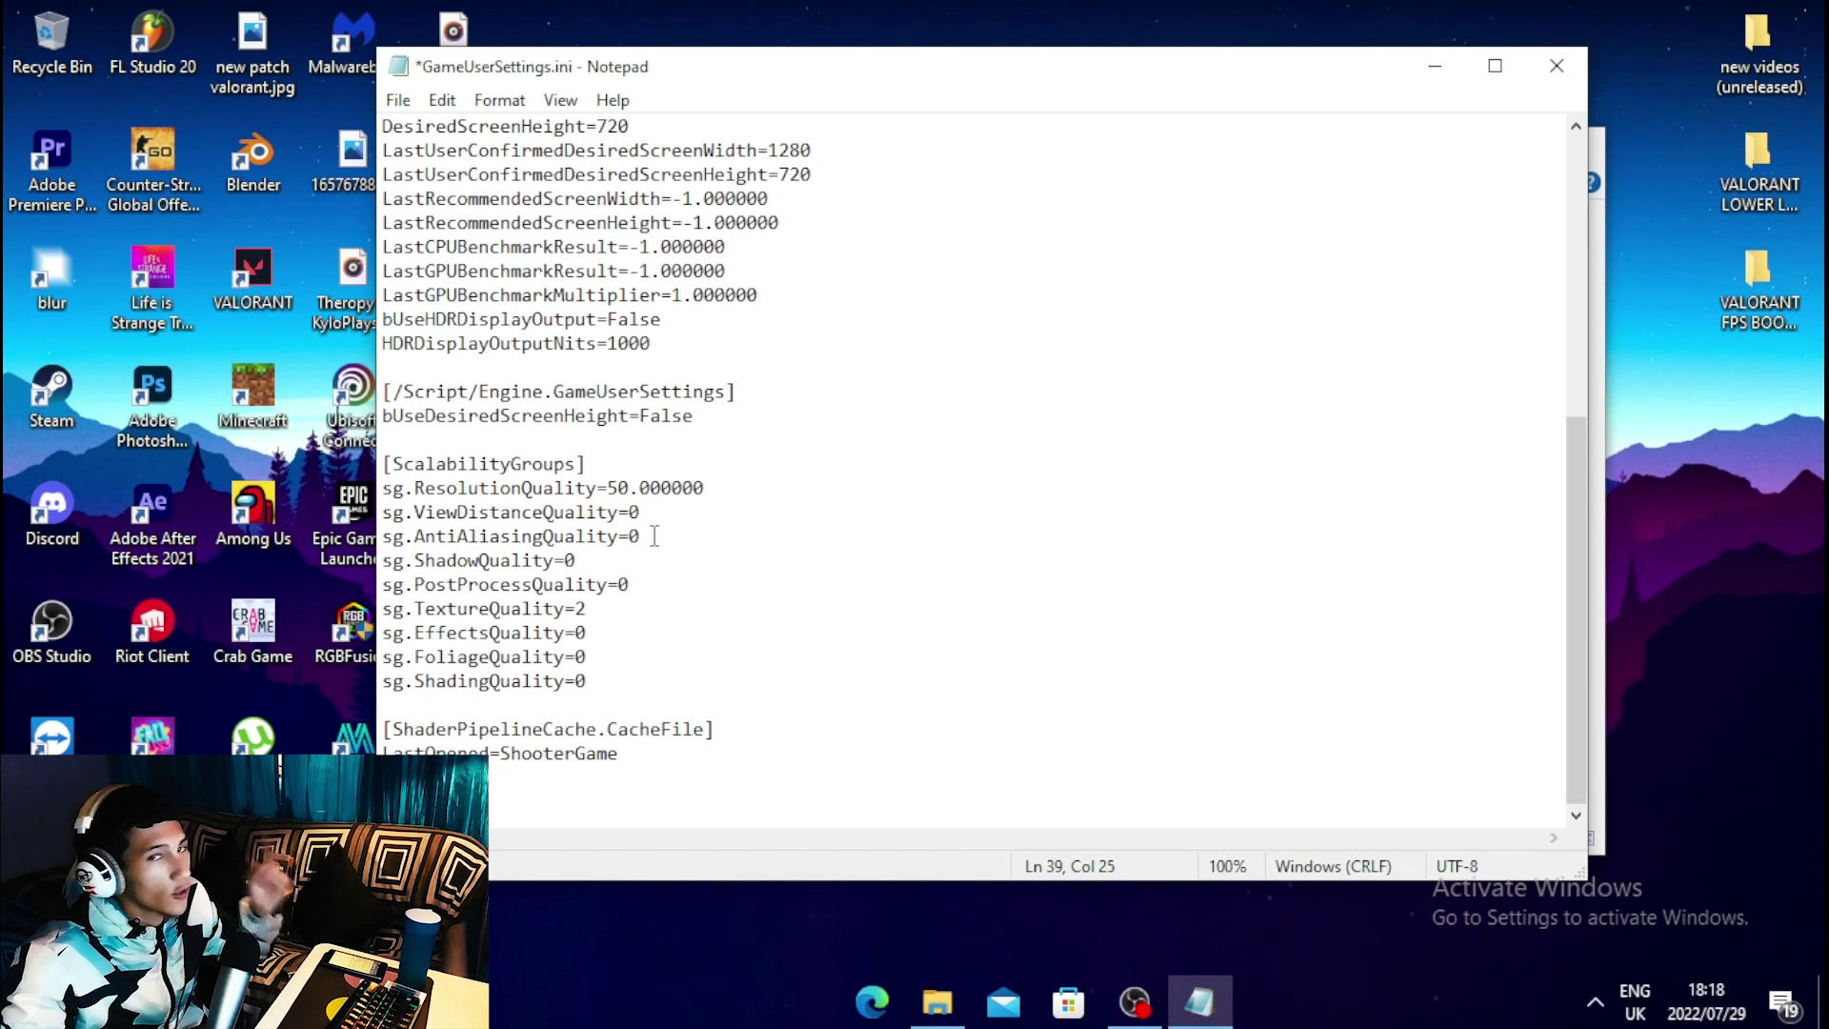
{"action": "left_click", "coordinate": [635, 562]}
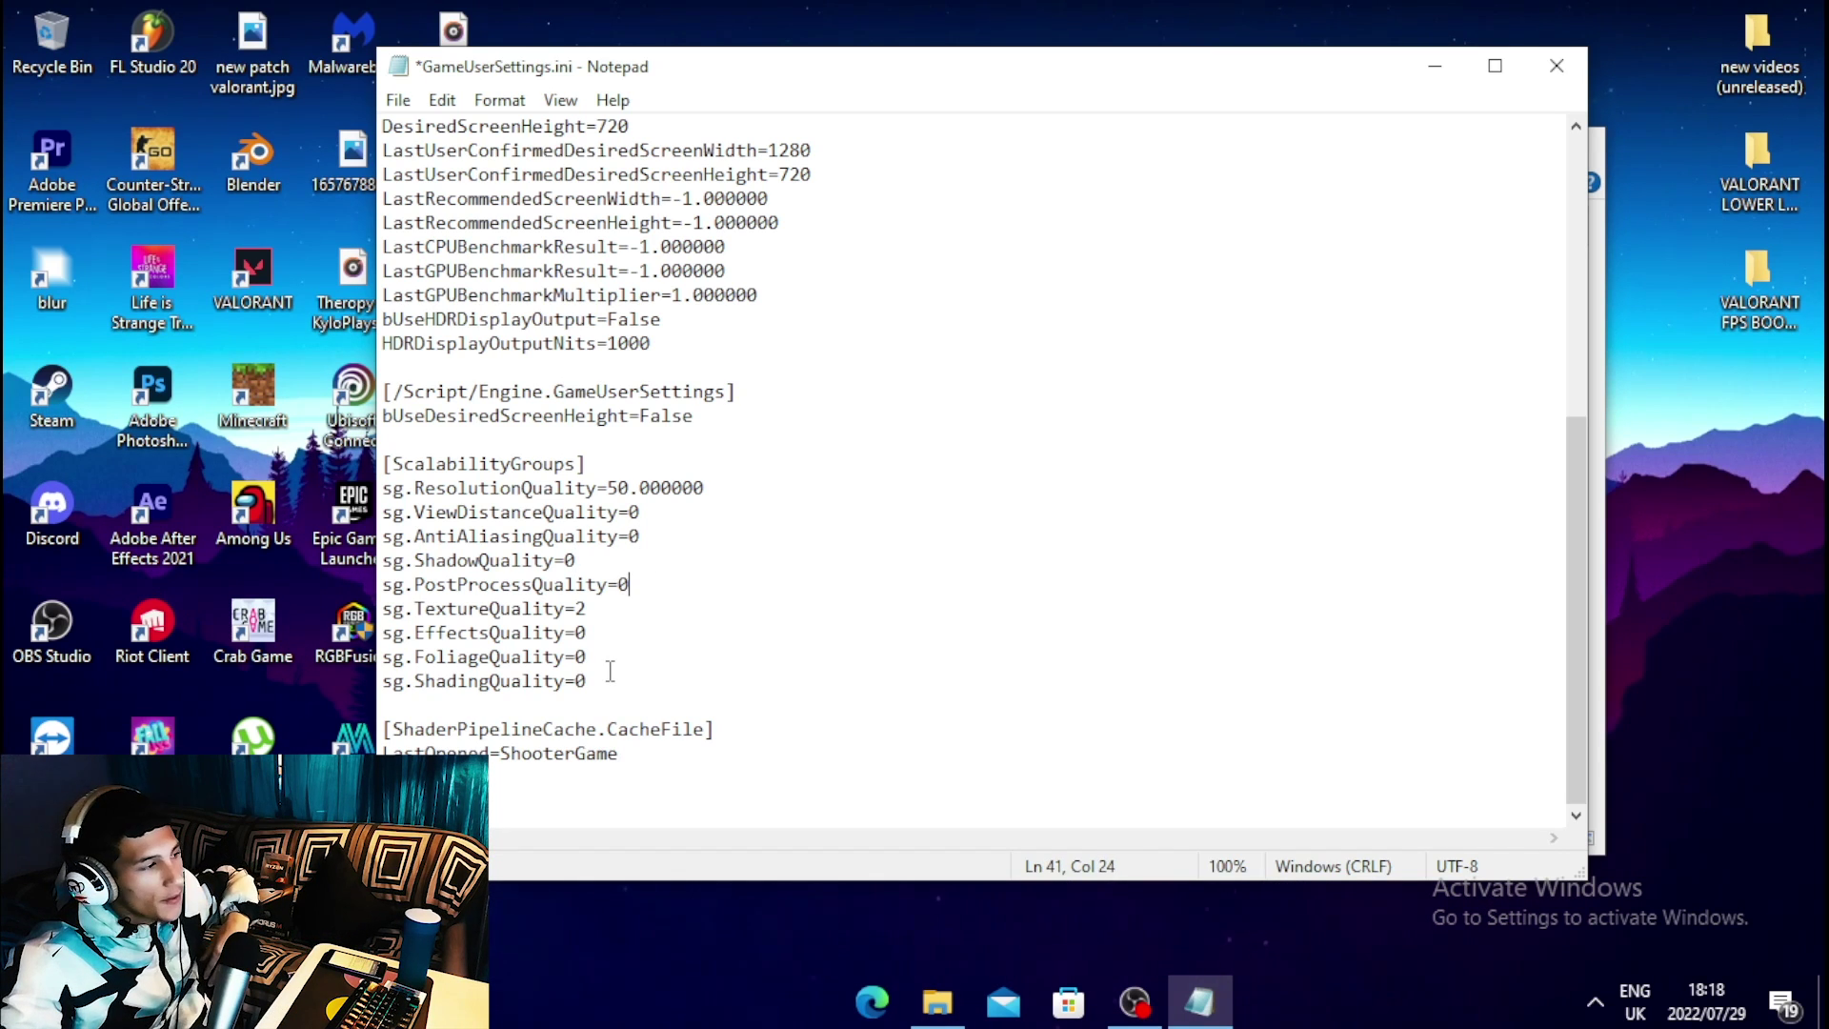
{"action": "left_click", "coordinate": [594, 610]}
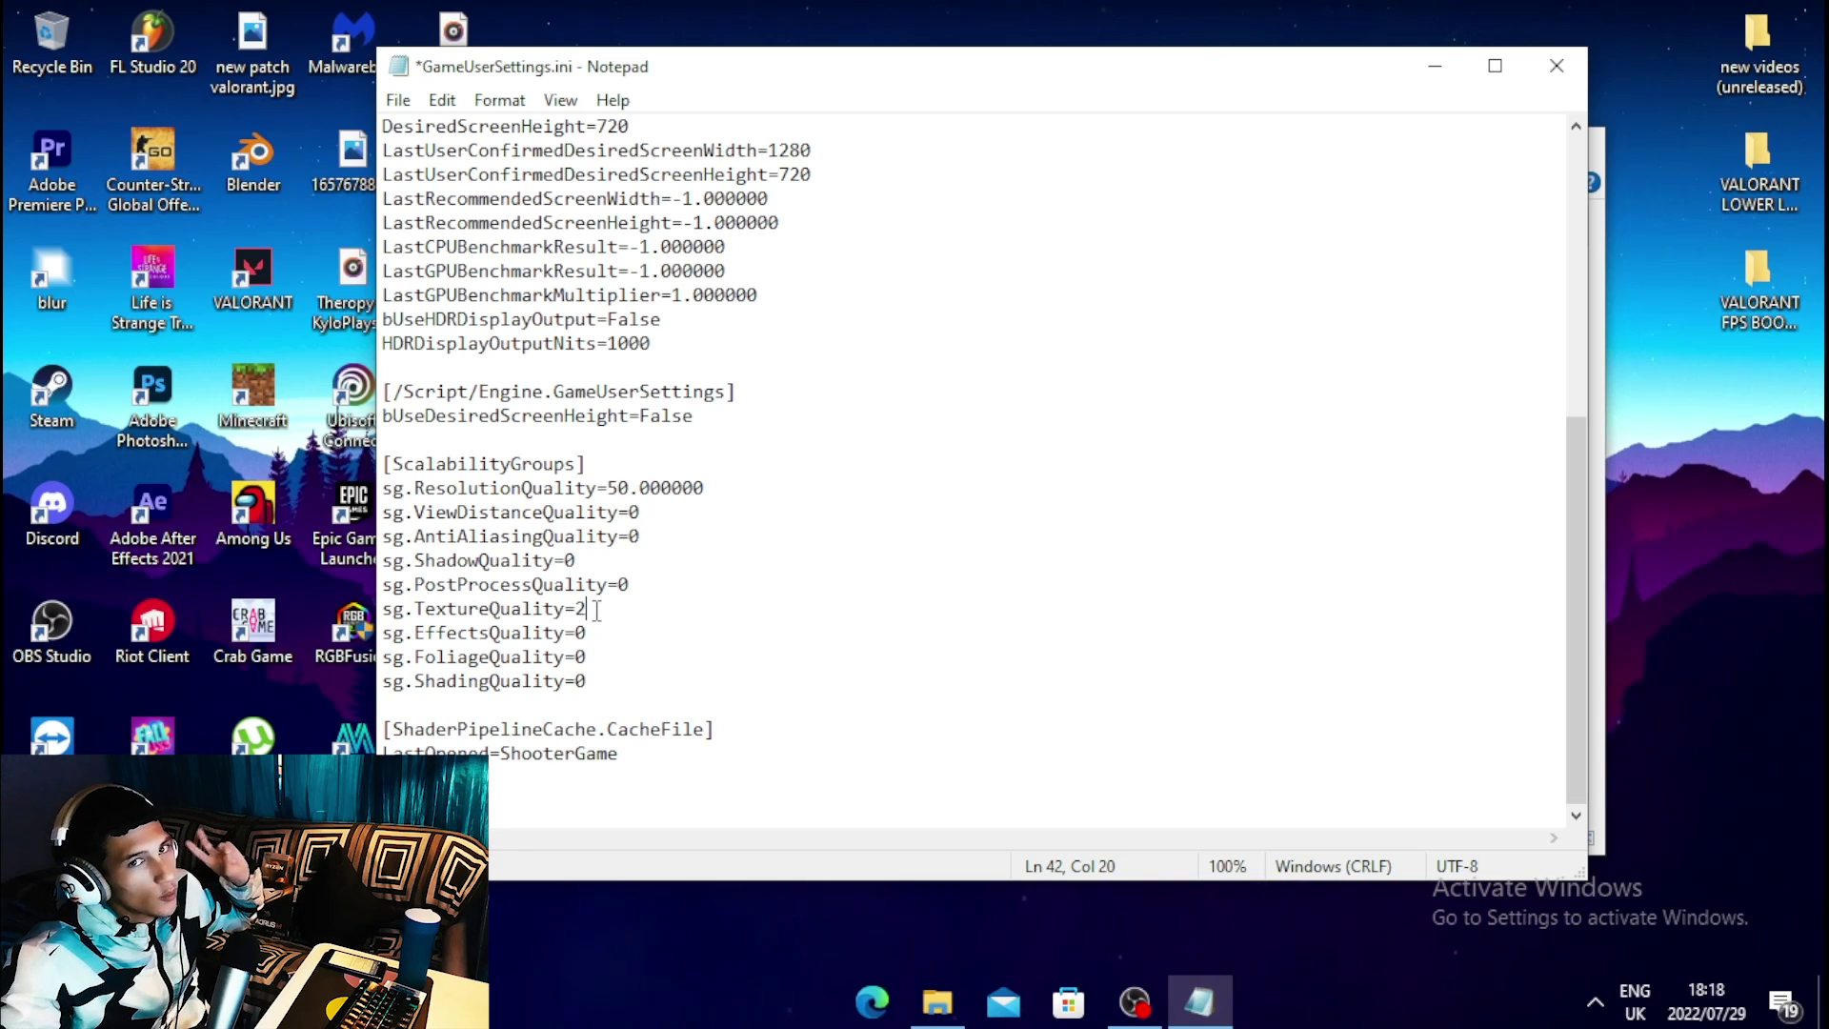
{"action": "scroll", "coordinate": [694, 620], "scroll_direction": "up", "scroll_amount": 3}
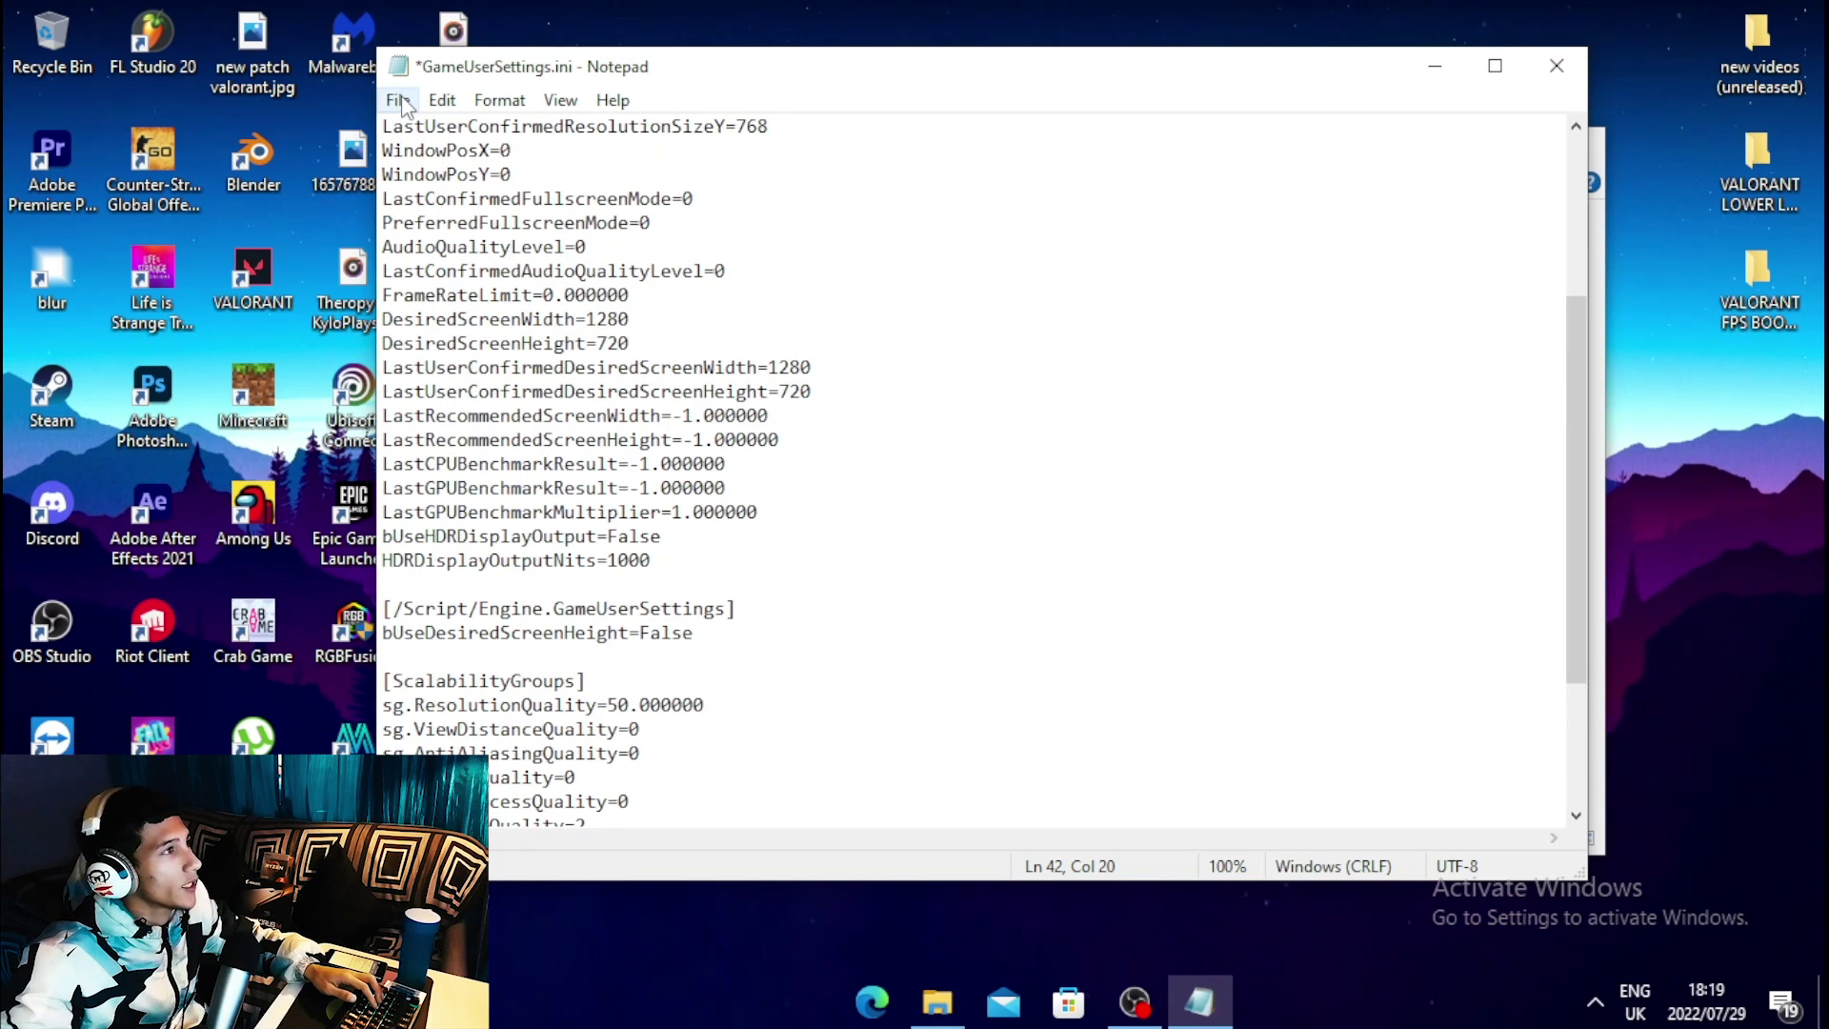
{"action": "left_click", "coordinate": [398, 101]}
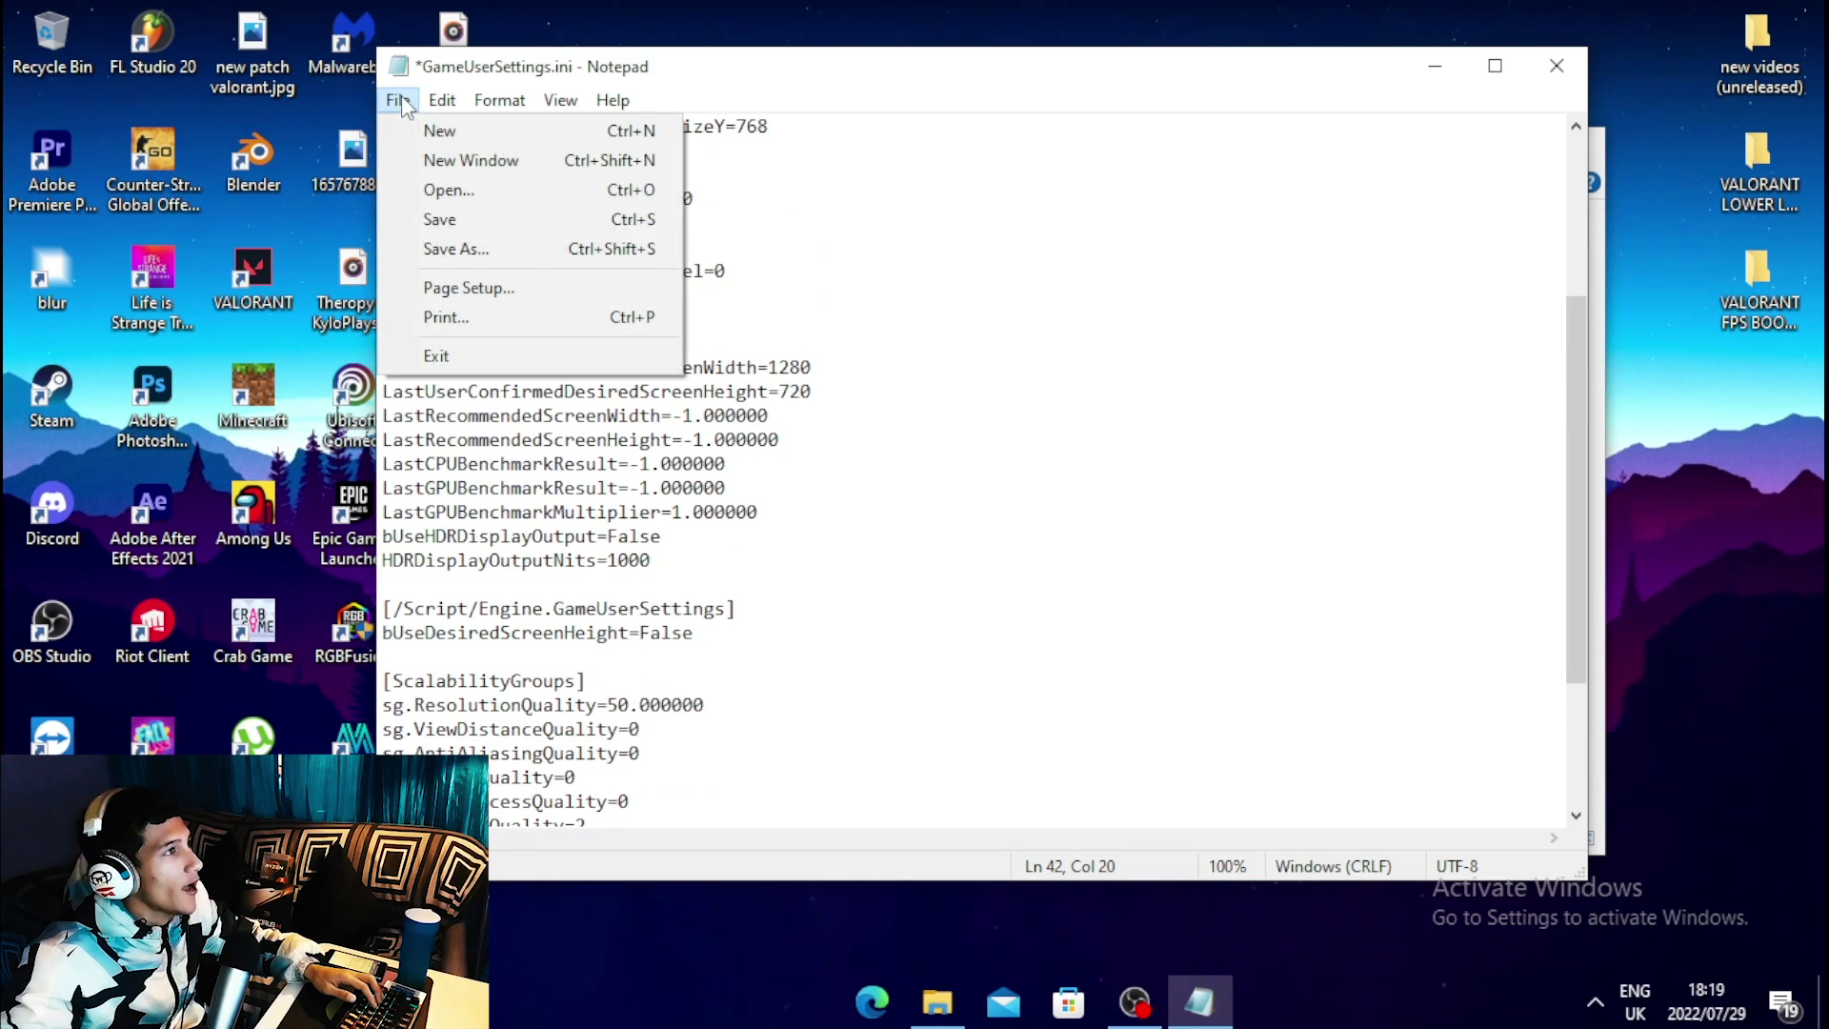
{"action": "left_click", "coordinate": [453, 229]}
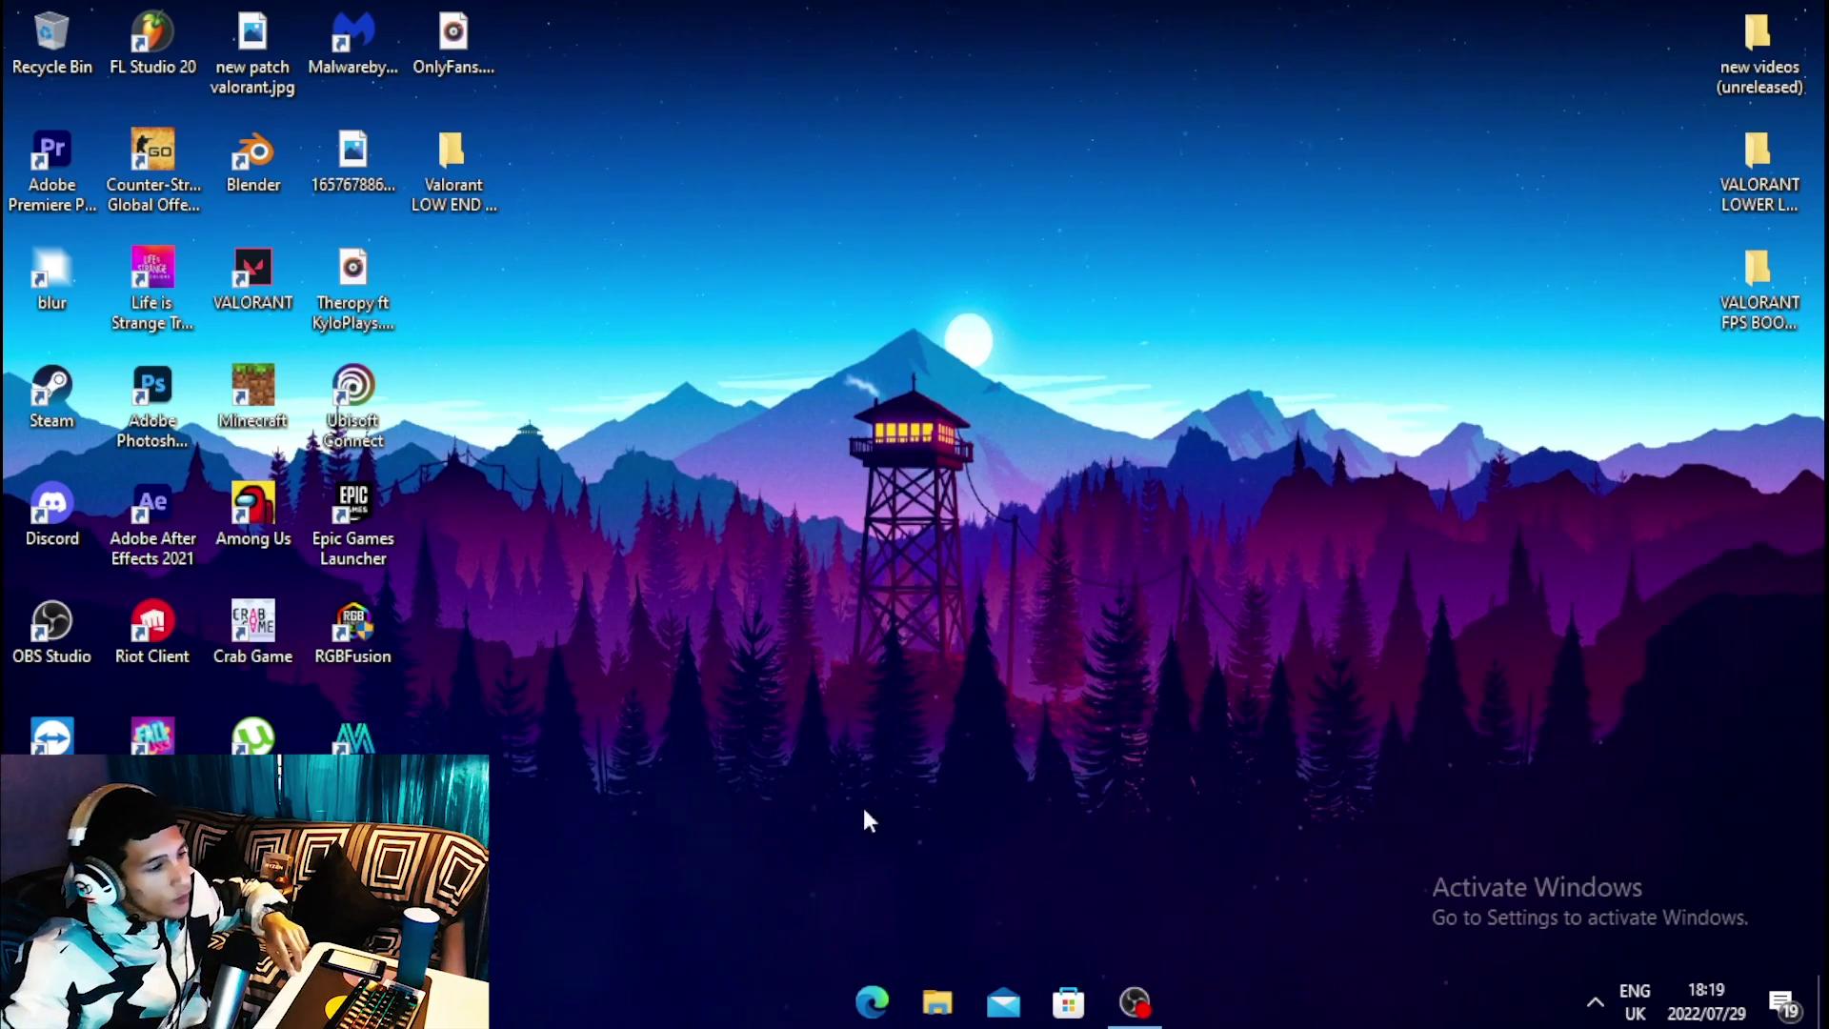
Go to C:\Riot Games\VALORANT\live and open the Properties of VALORANT.exe.
{"action": "left_click", "coordinate": [937, 1000]}
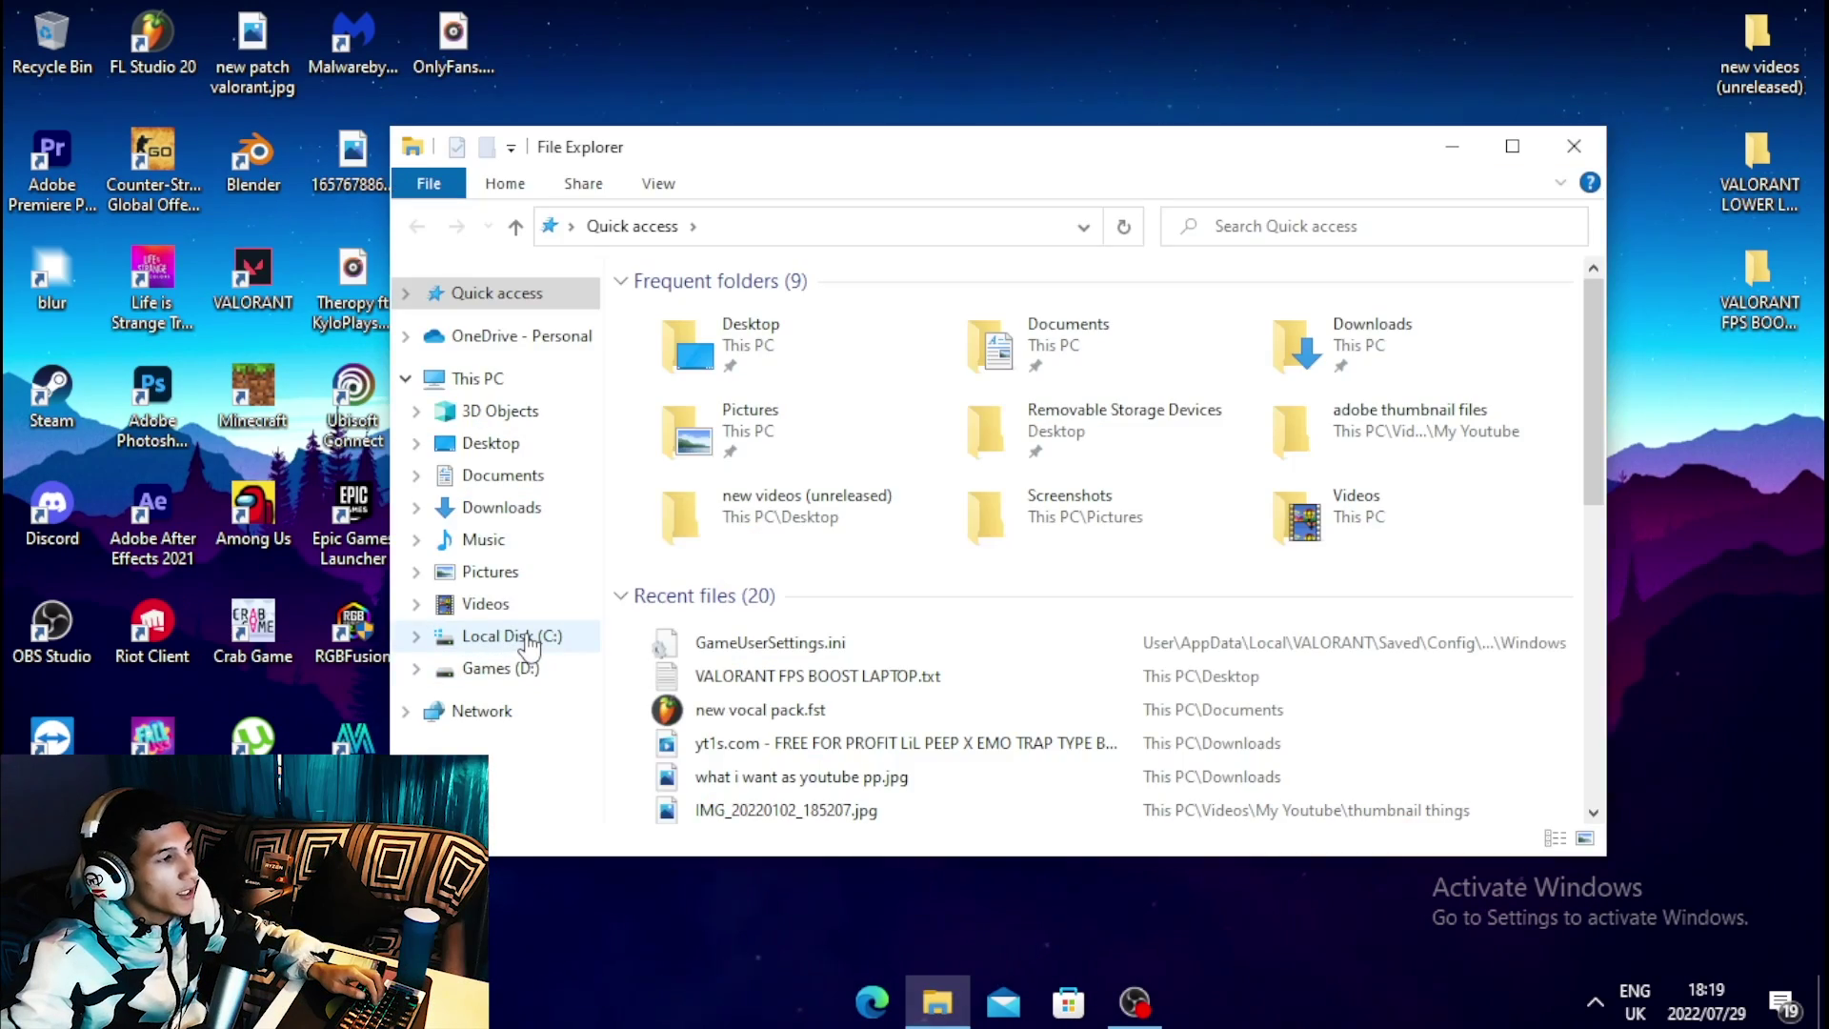
{"action": "left_click", "coordinate": [531, 648]}
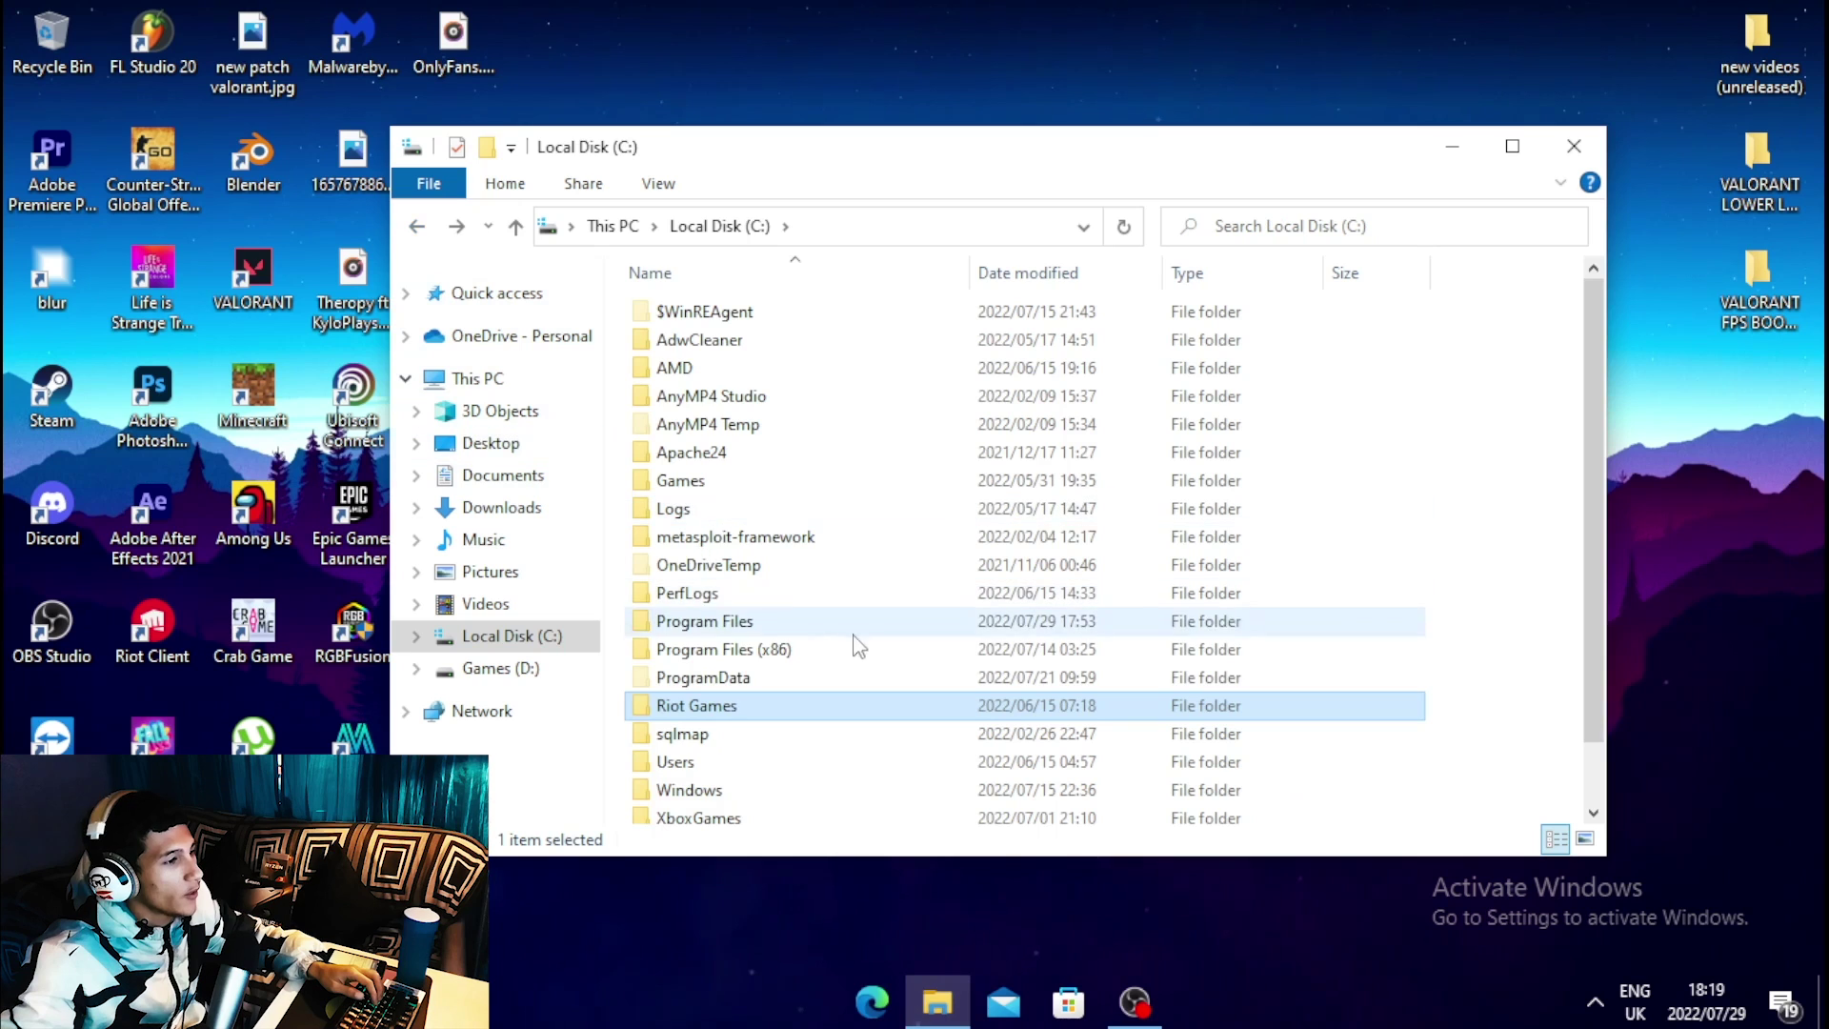
{"action": "double_click", "coordinate": [722, 705]}
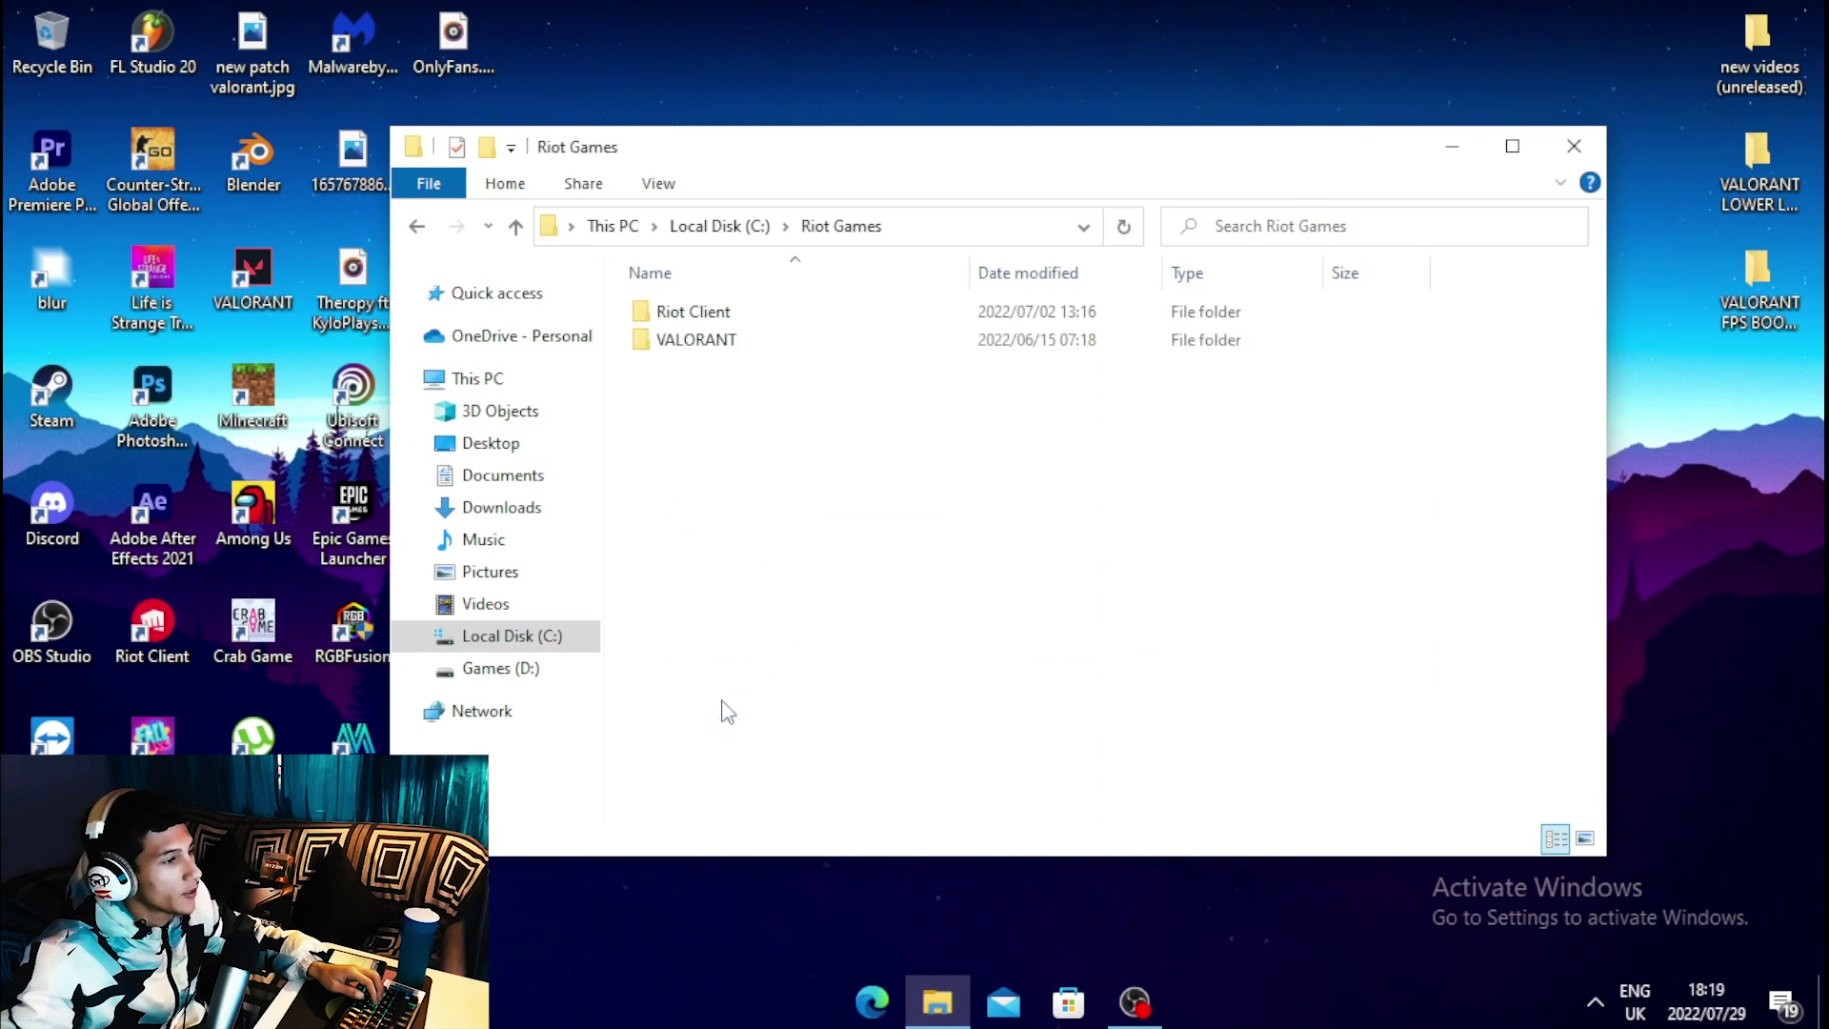
{"action": "double_click", "coordinate": [694, 339]}
{"action": "double_click", "coordinate": [693, 314]}
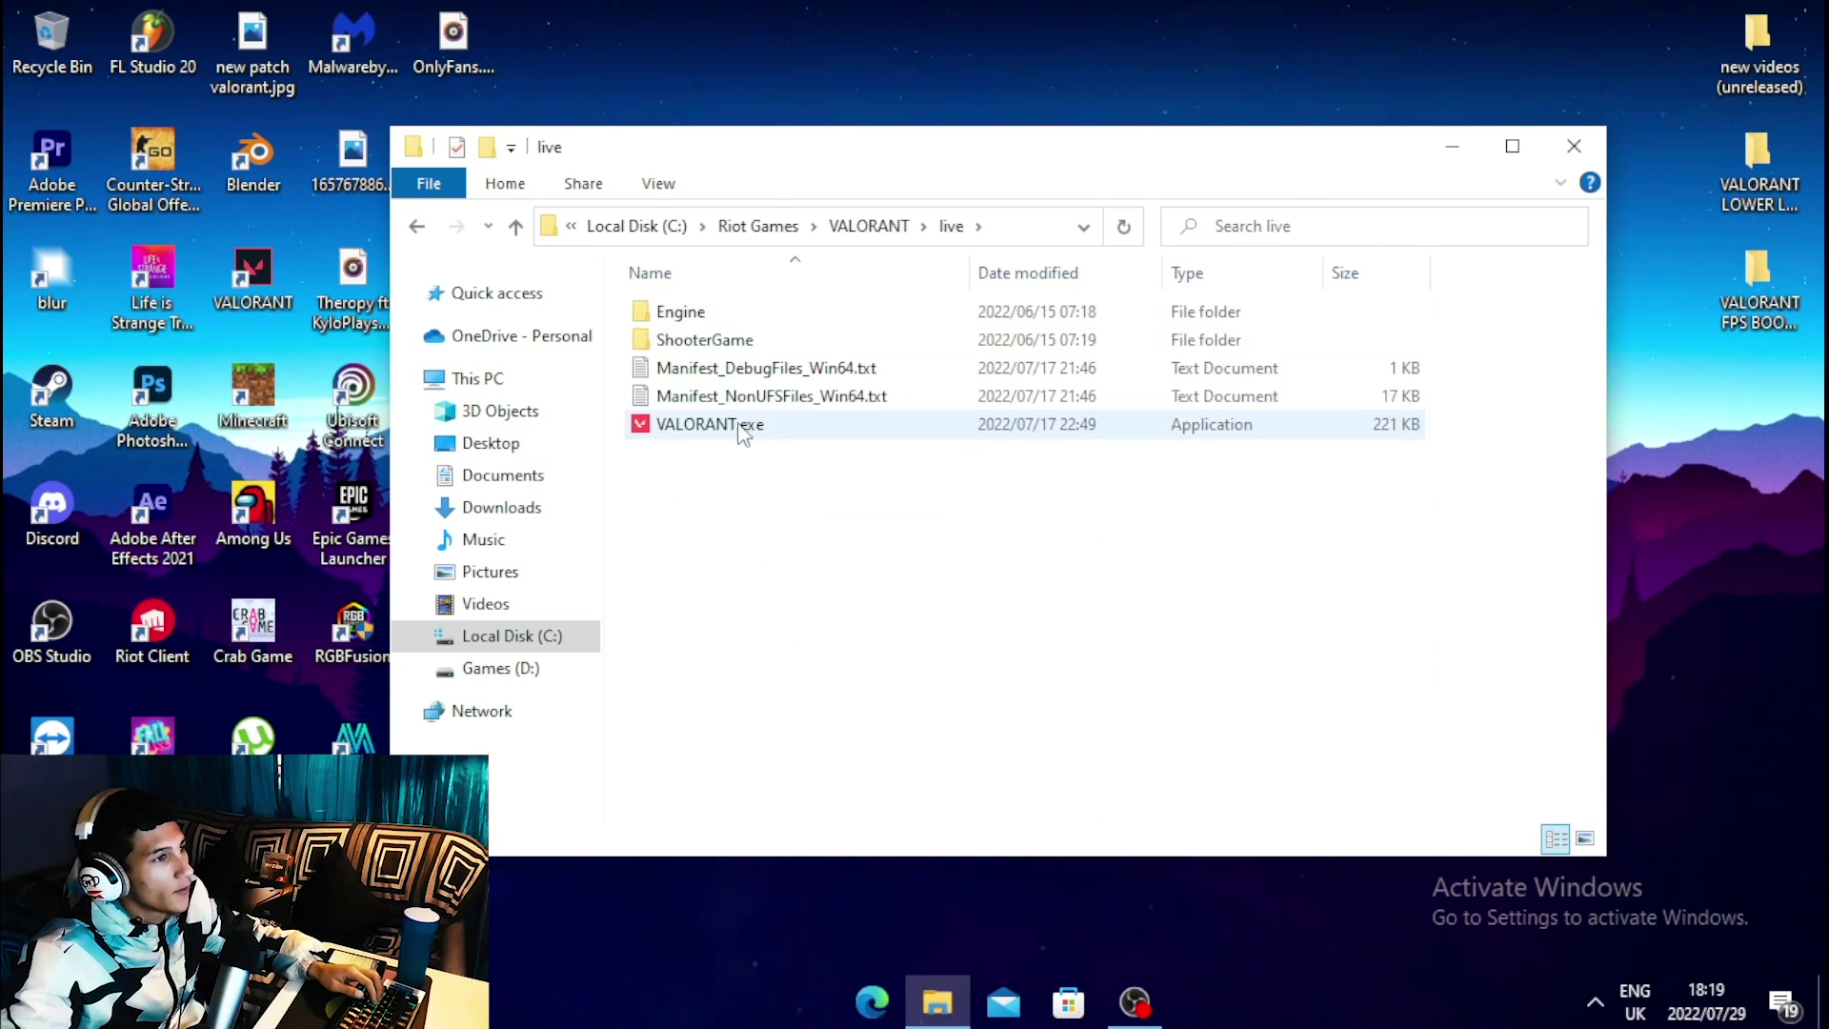
{"action": "left_click", "coordinate": [695, 424]}
{"action": "right_click", "coordinate": [696, 423]}
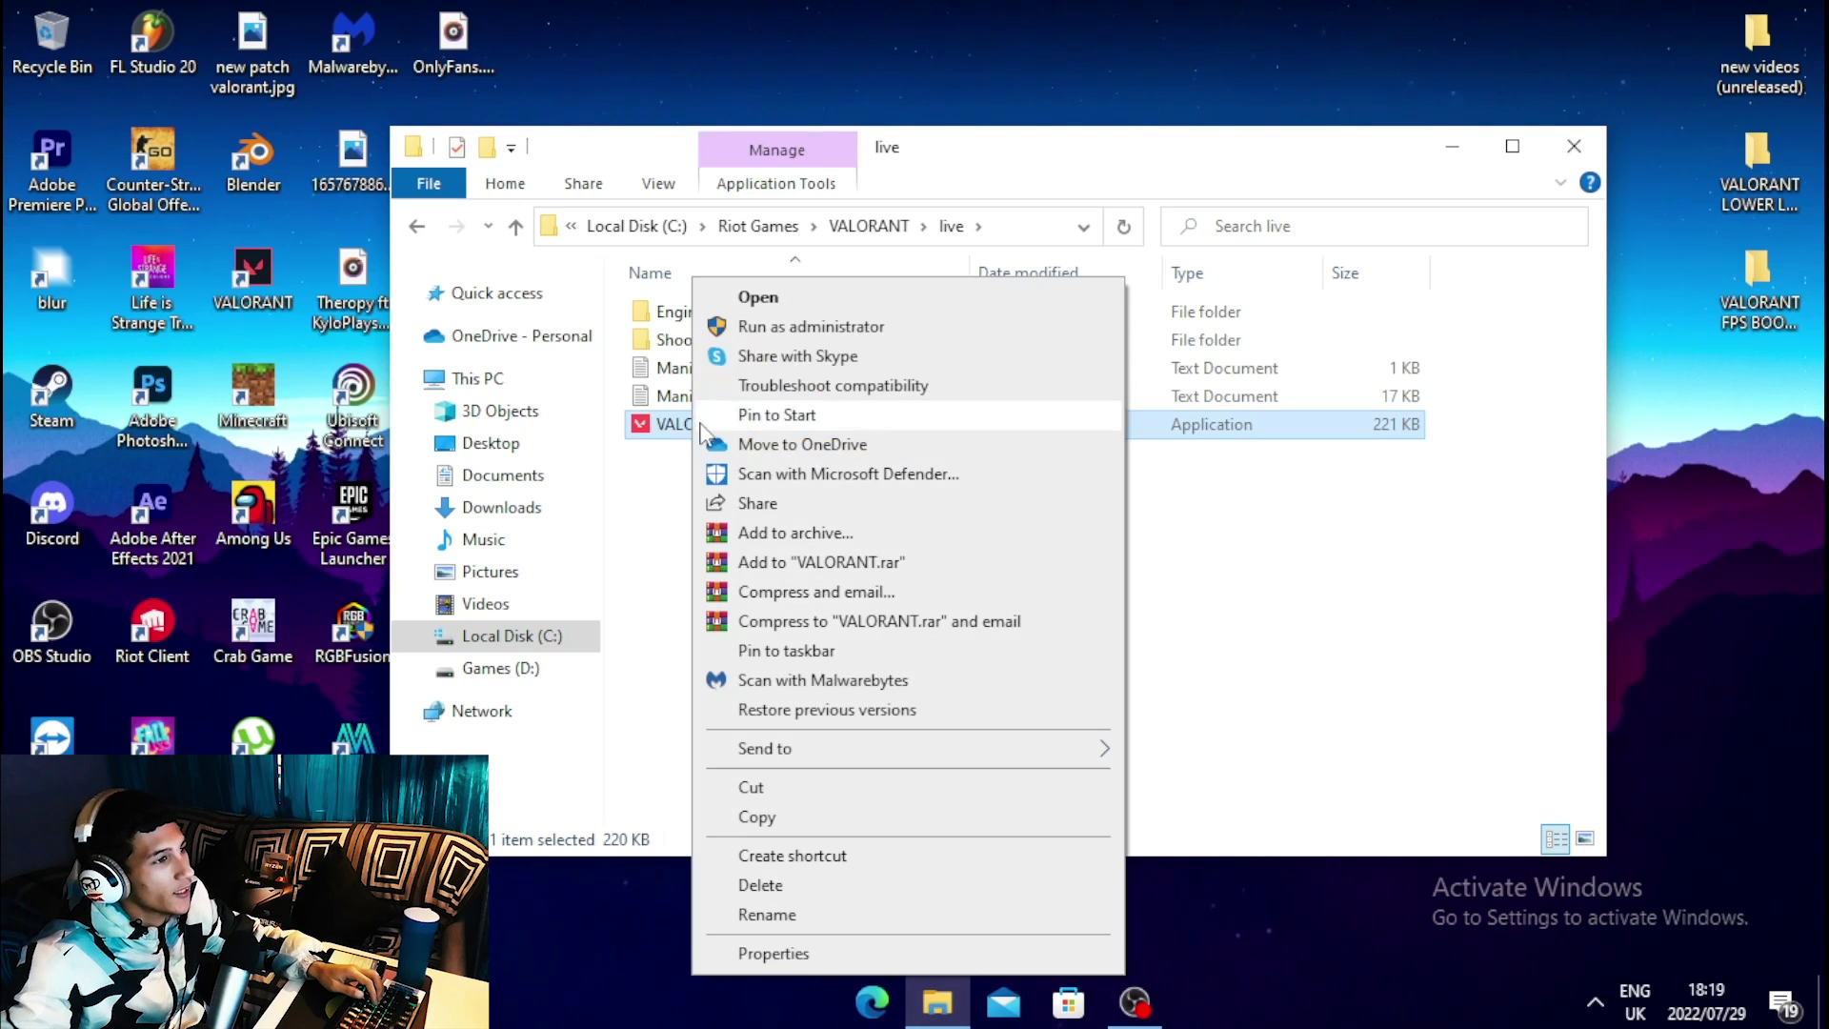
{"action": "left_click", "coordinate": [774, 954]}
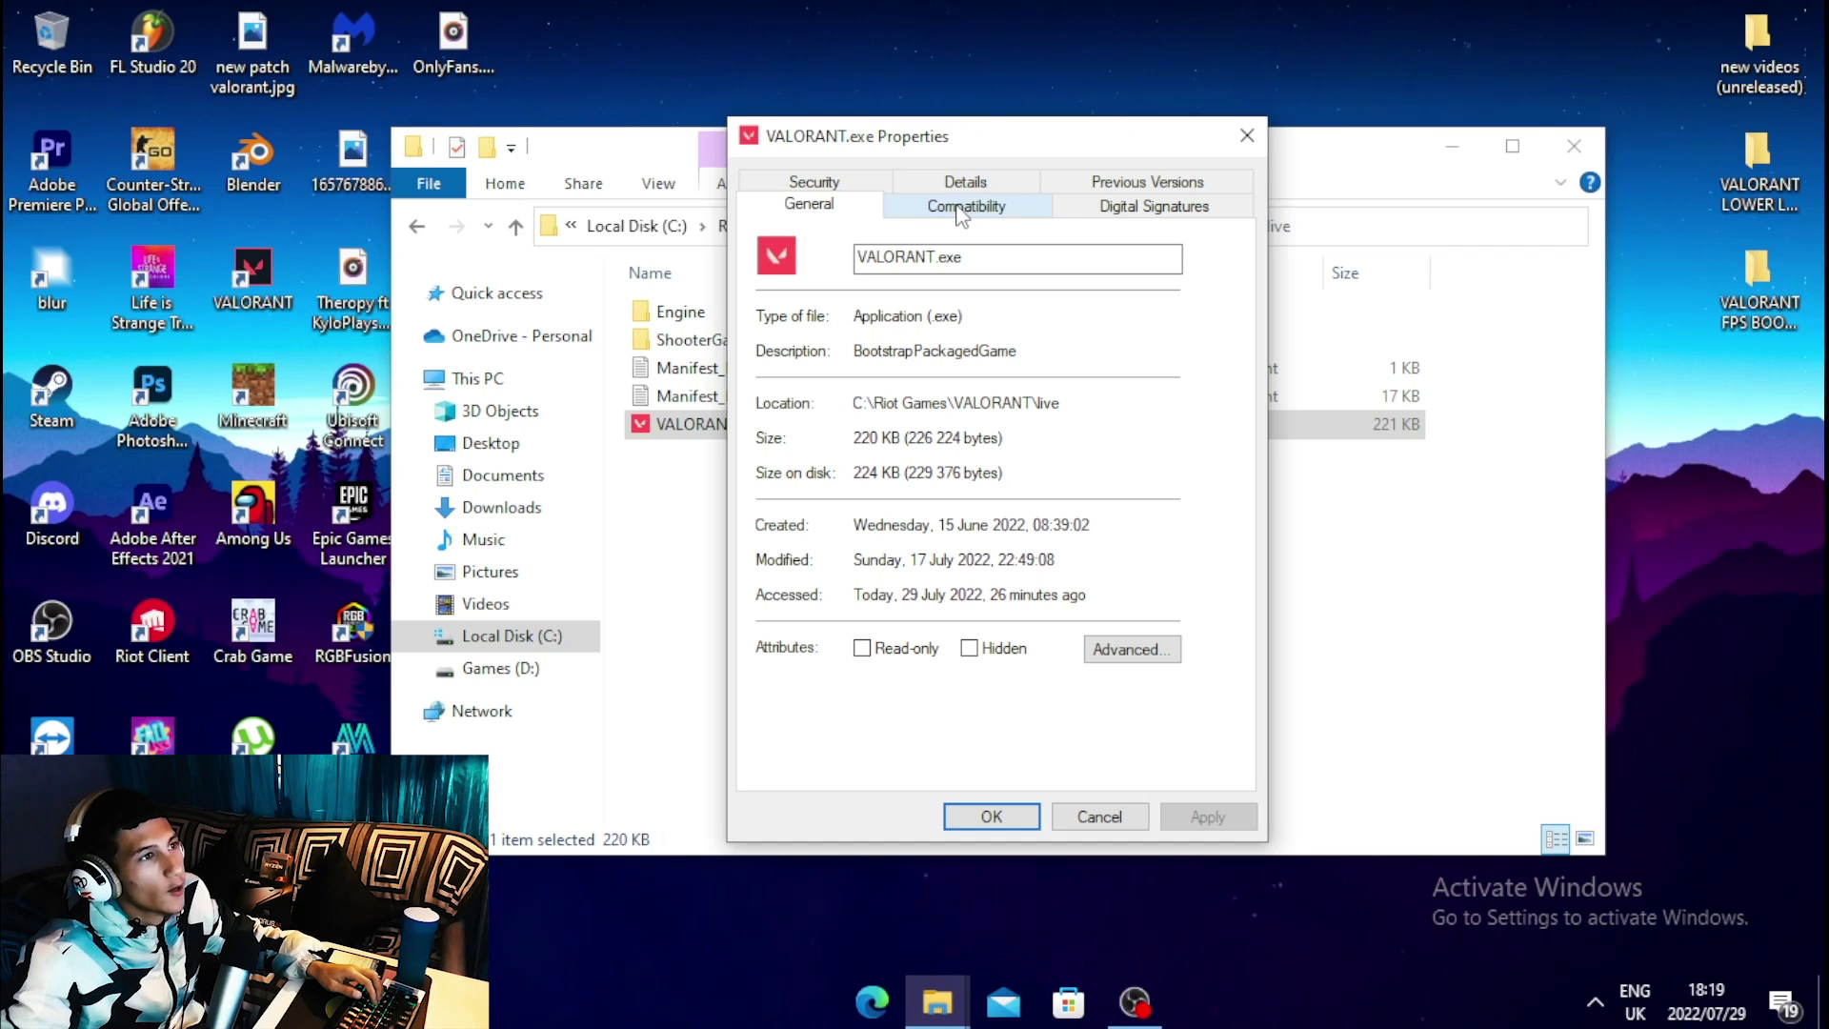
Enable Override high DPI scaling behavior for VALORANT.exe, apply it, and close Explorer.
{"action": "left_click", "coordinate": [967, 206]}
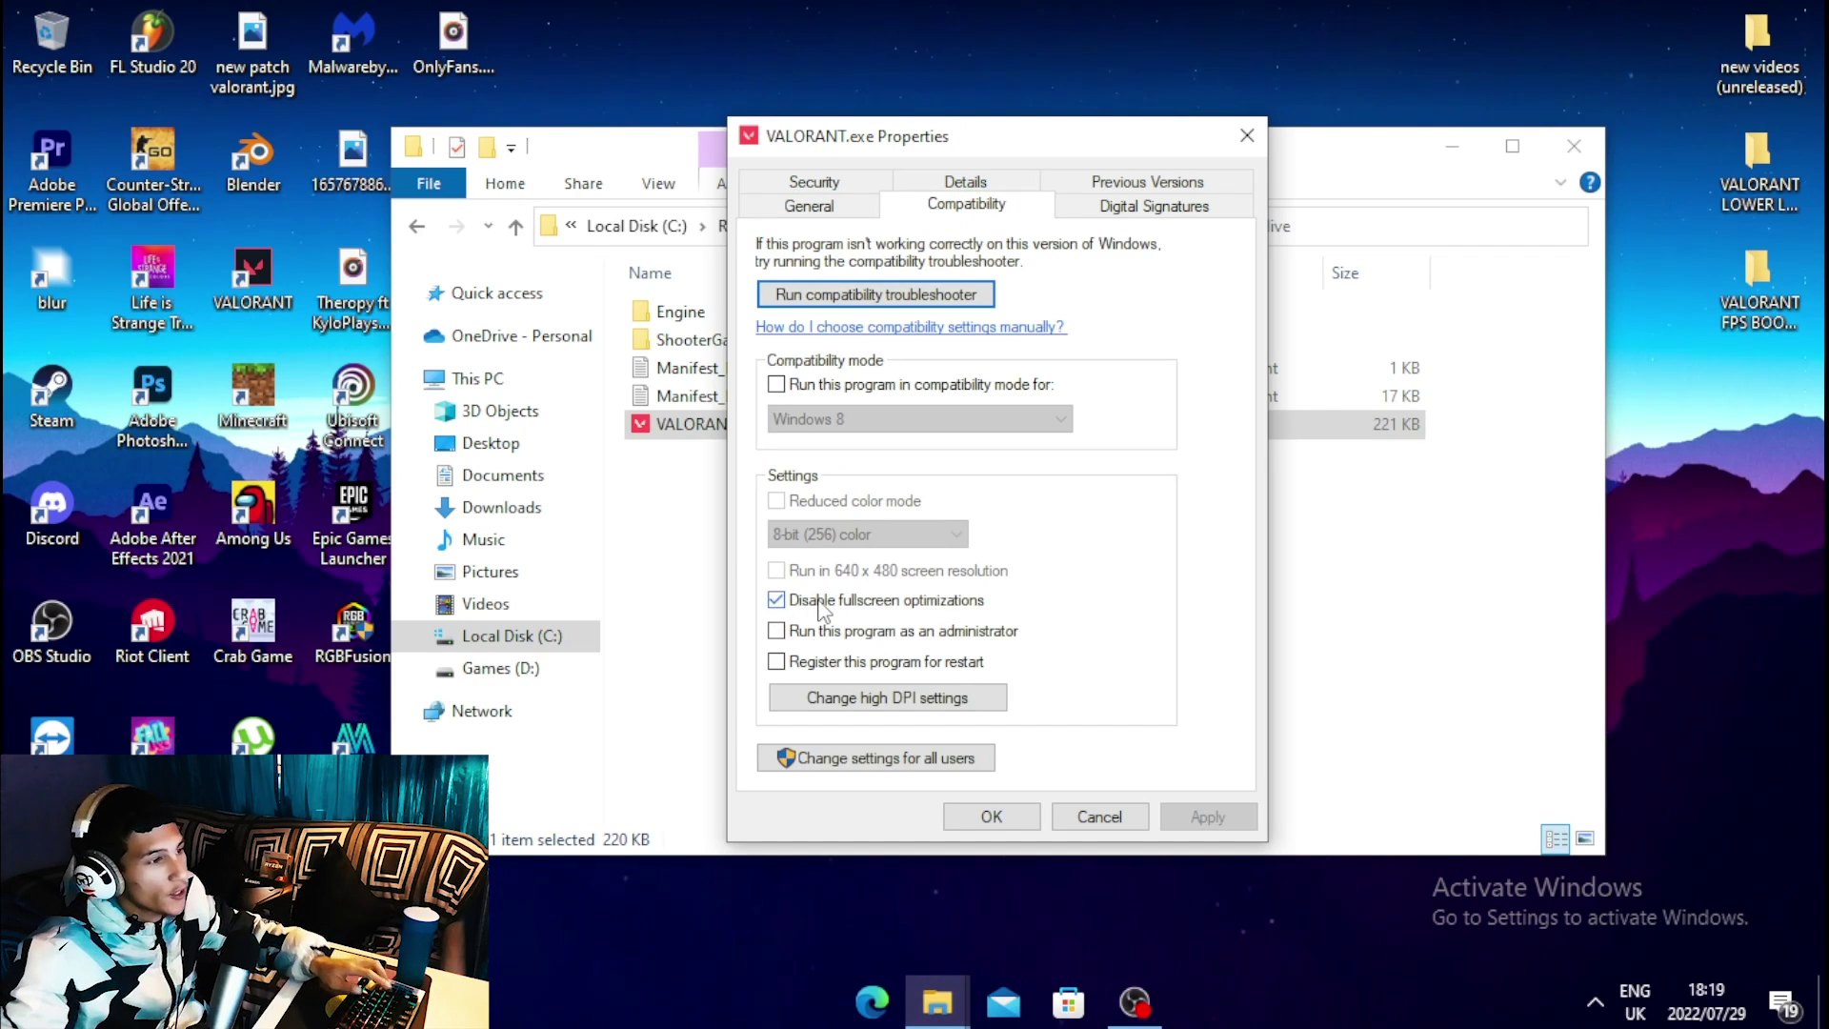
{"action": "left_click", "coordinate": [825, 703]}
{"action": "left_click", "coordinate": [853, 656]}
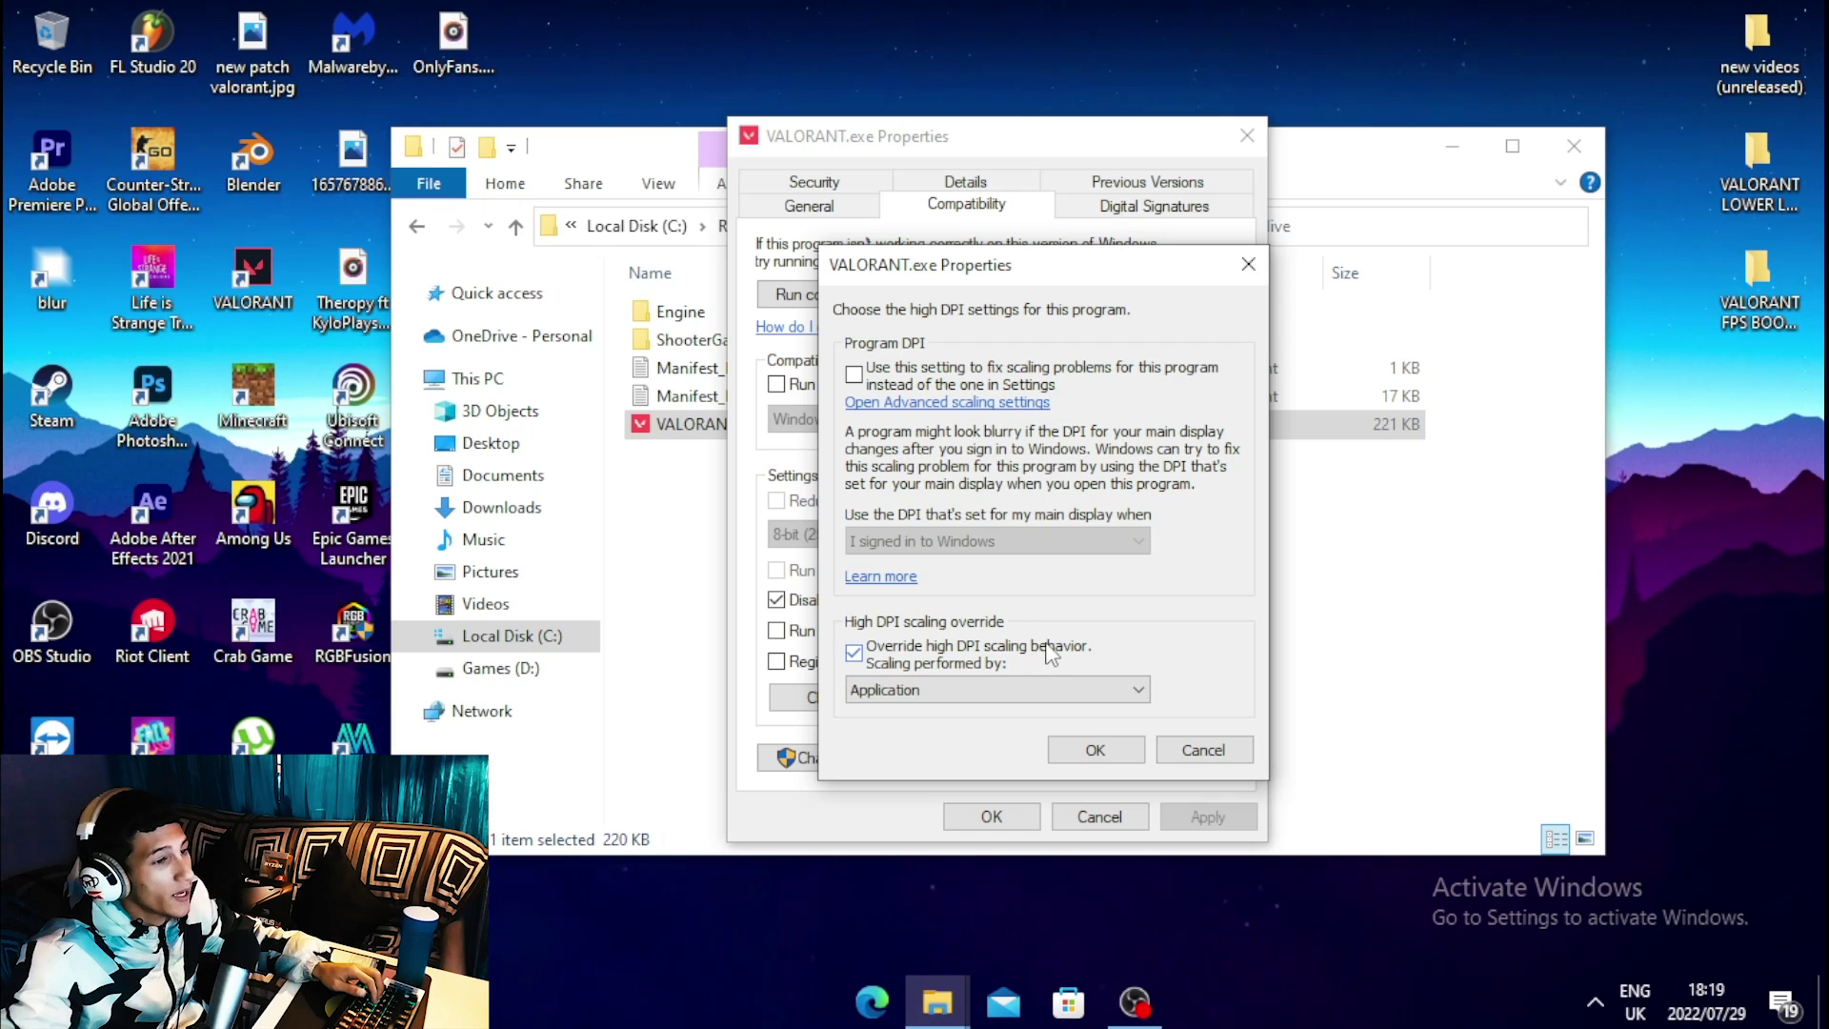
{"action": "left_click", "coordinate": [1110, 754]}
{"action": "left_click", "coordinate": [991, 816]}
{"action": "key", "text": "alt+F4"}
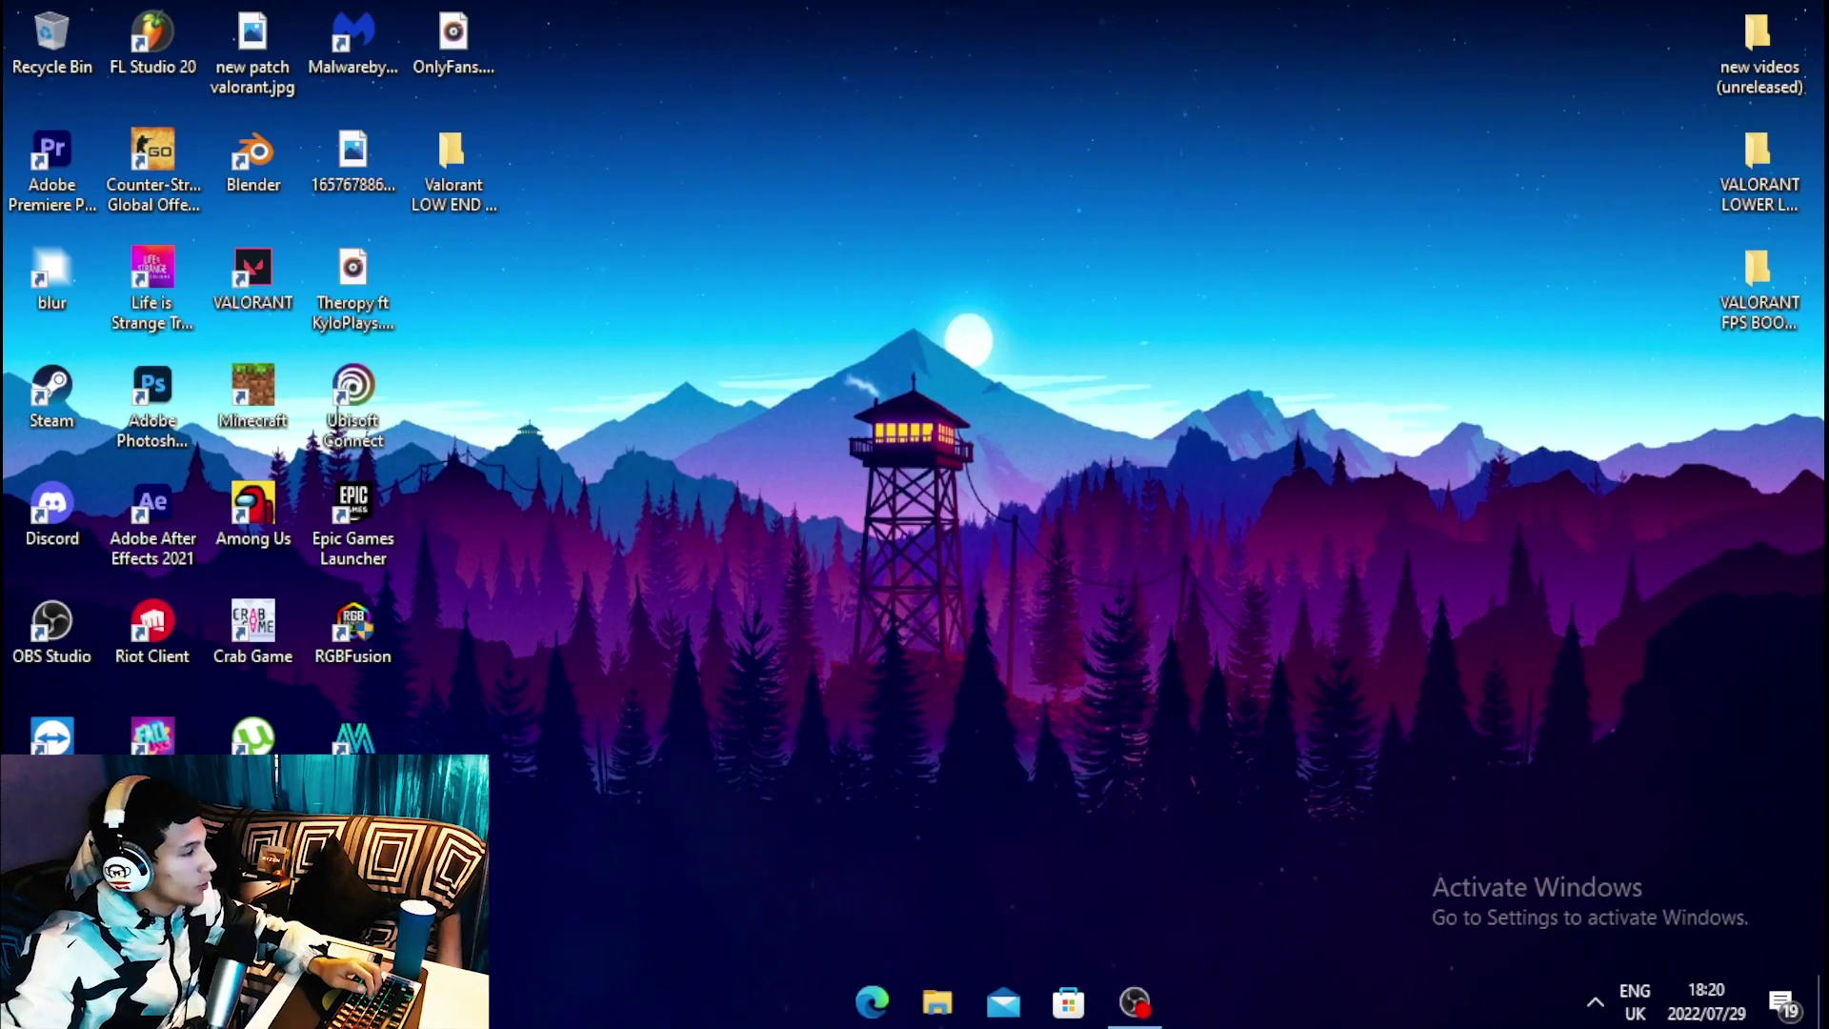
Search 'power' and select the Ultimate Performance power plan.
{"action": "key", "text": "super"}
{"action": "type", "text": "power"}
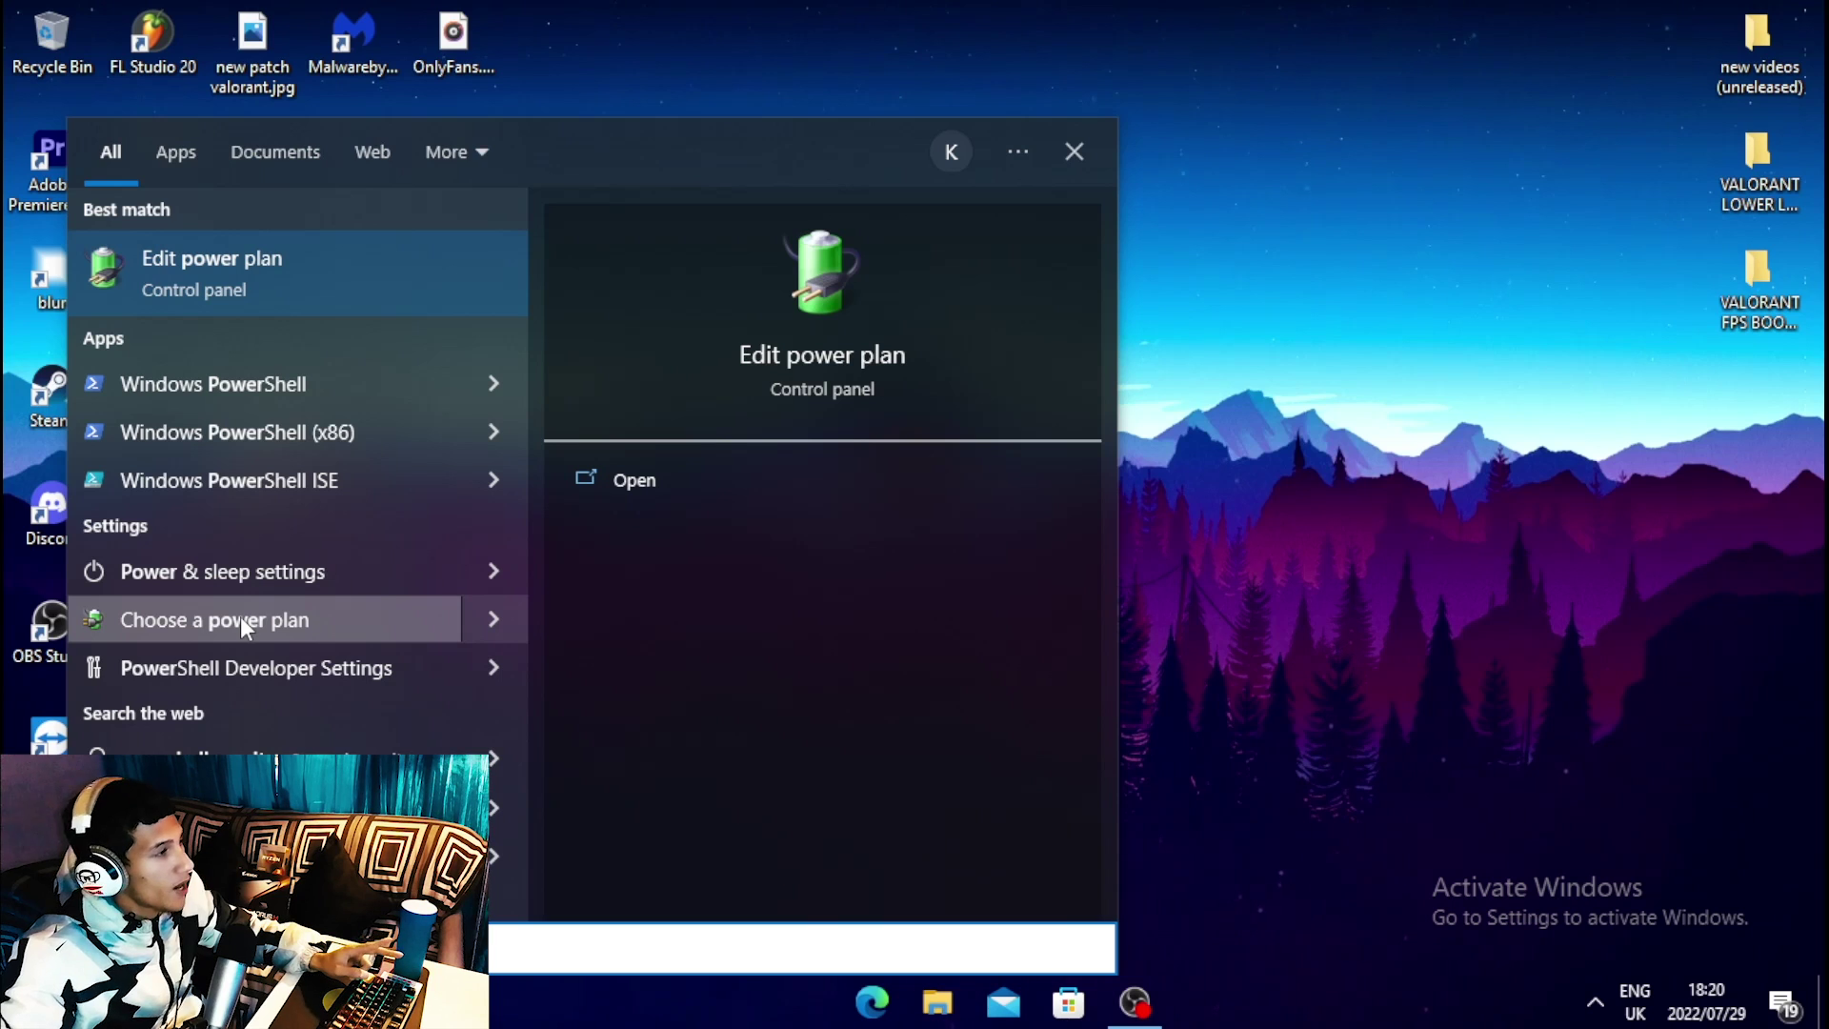
{"action": "left_click", "coordinate": [240, 619]}
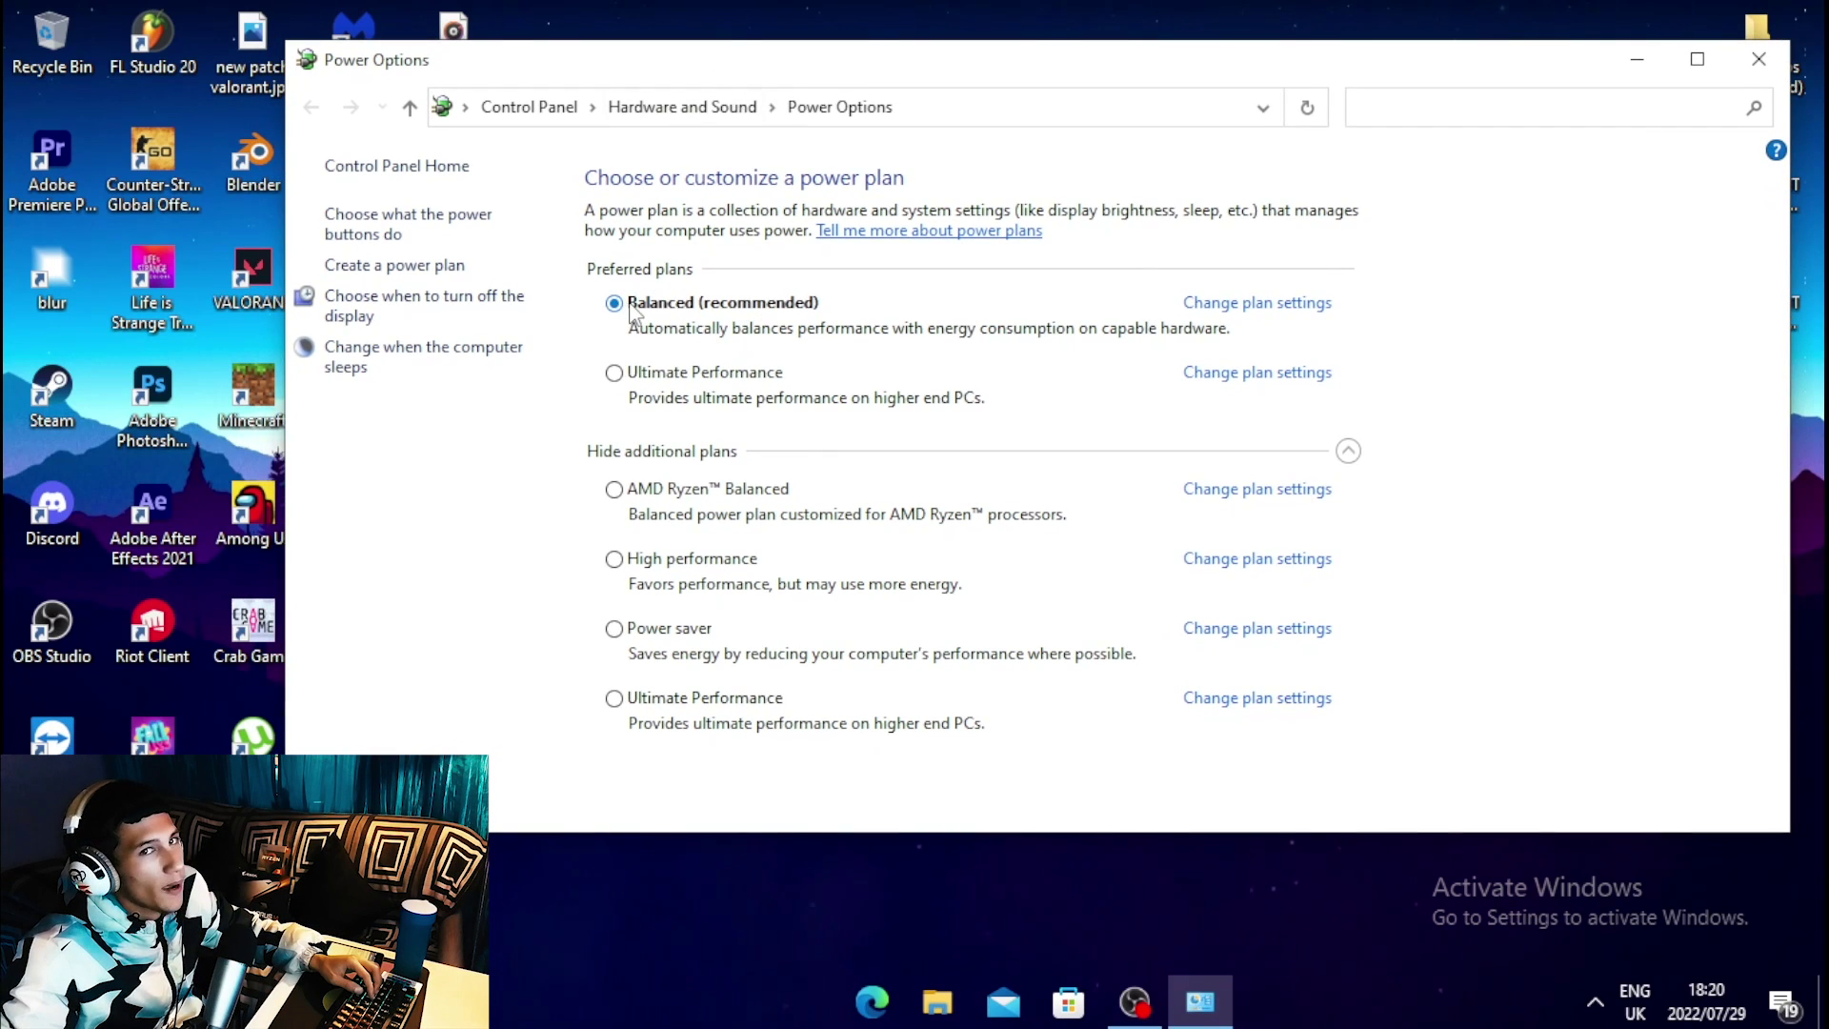
{"action": "left_click", "coordinate": [614, 373]}
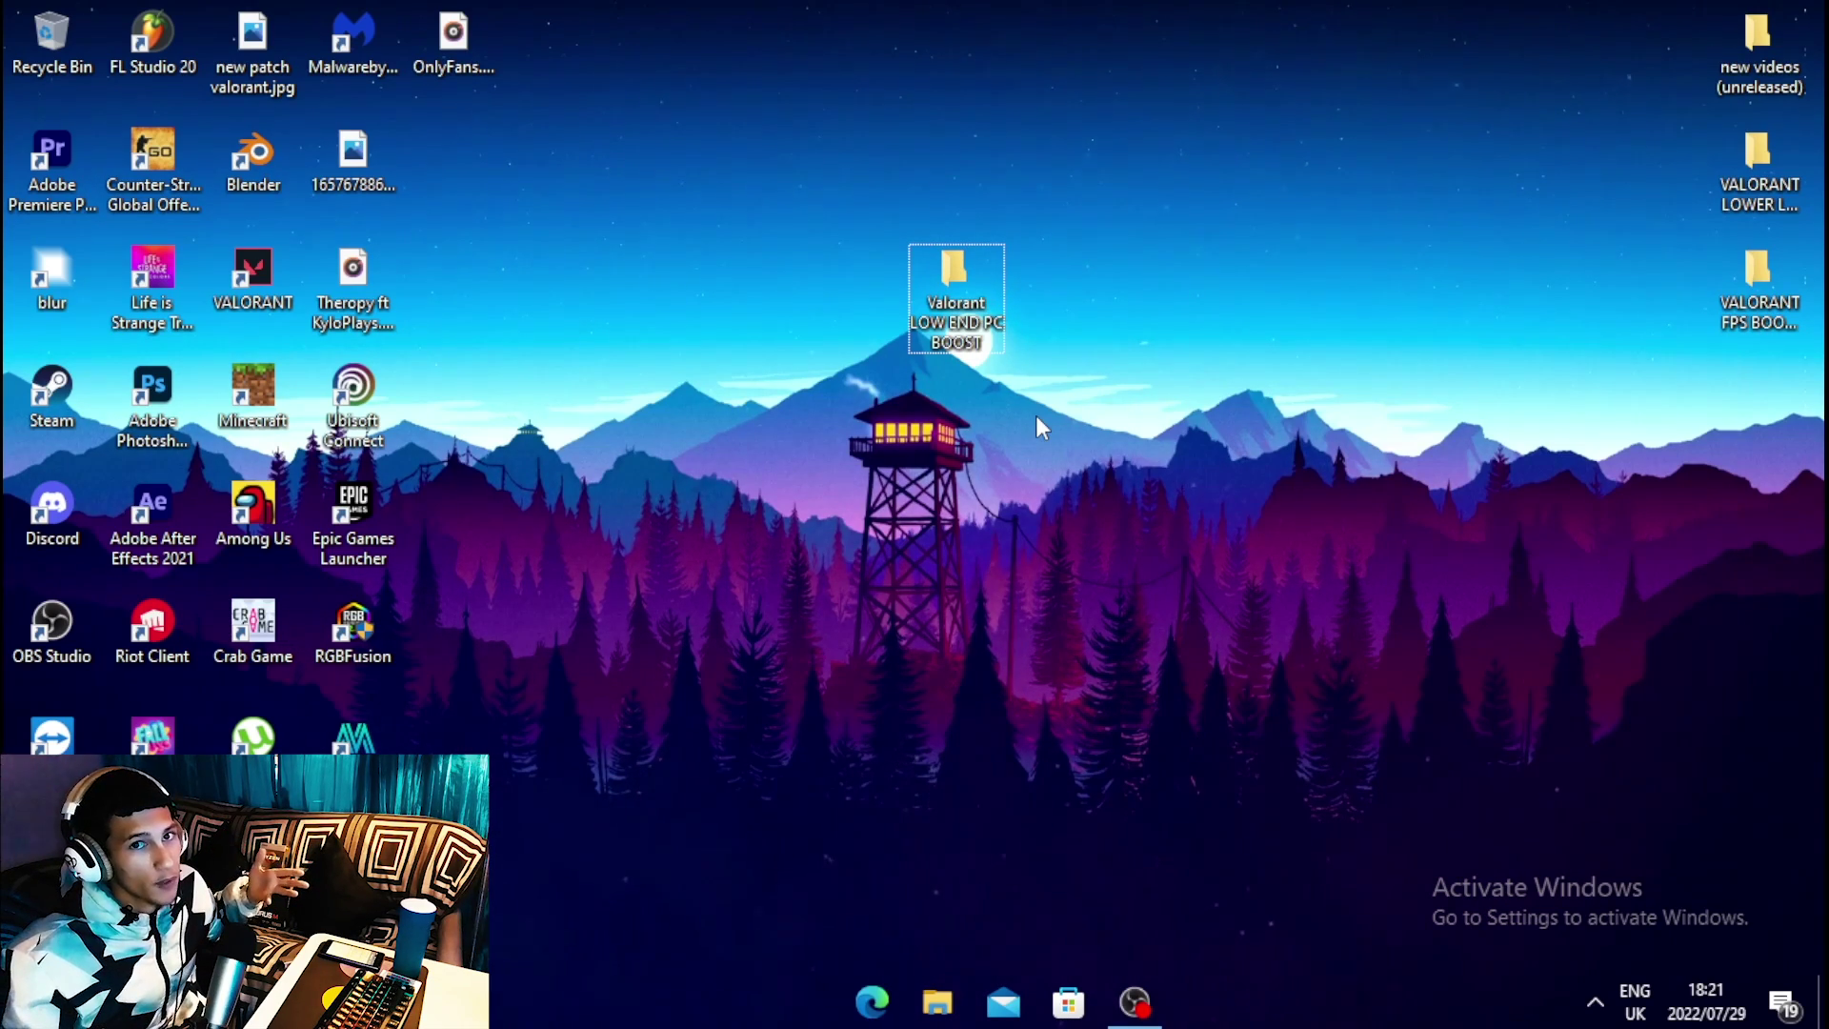
Browse the Valorant LOW END PC BOOST subfolders, ending in 4 Valorant Priority.
{"action": "double_click", "coordinate": [967, 295]}
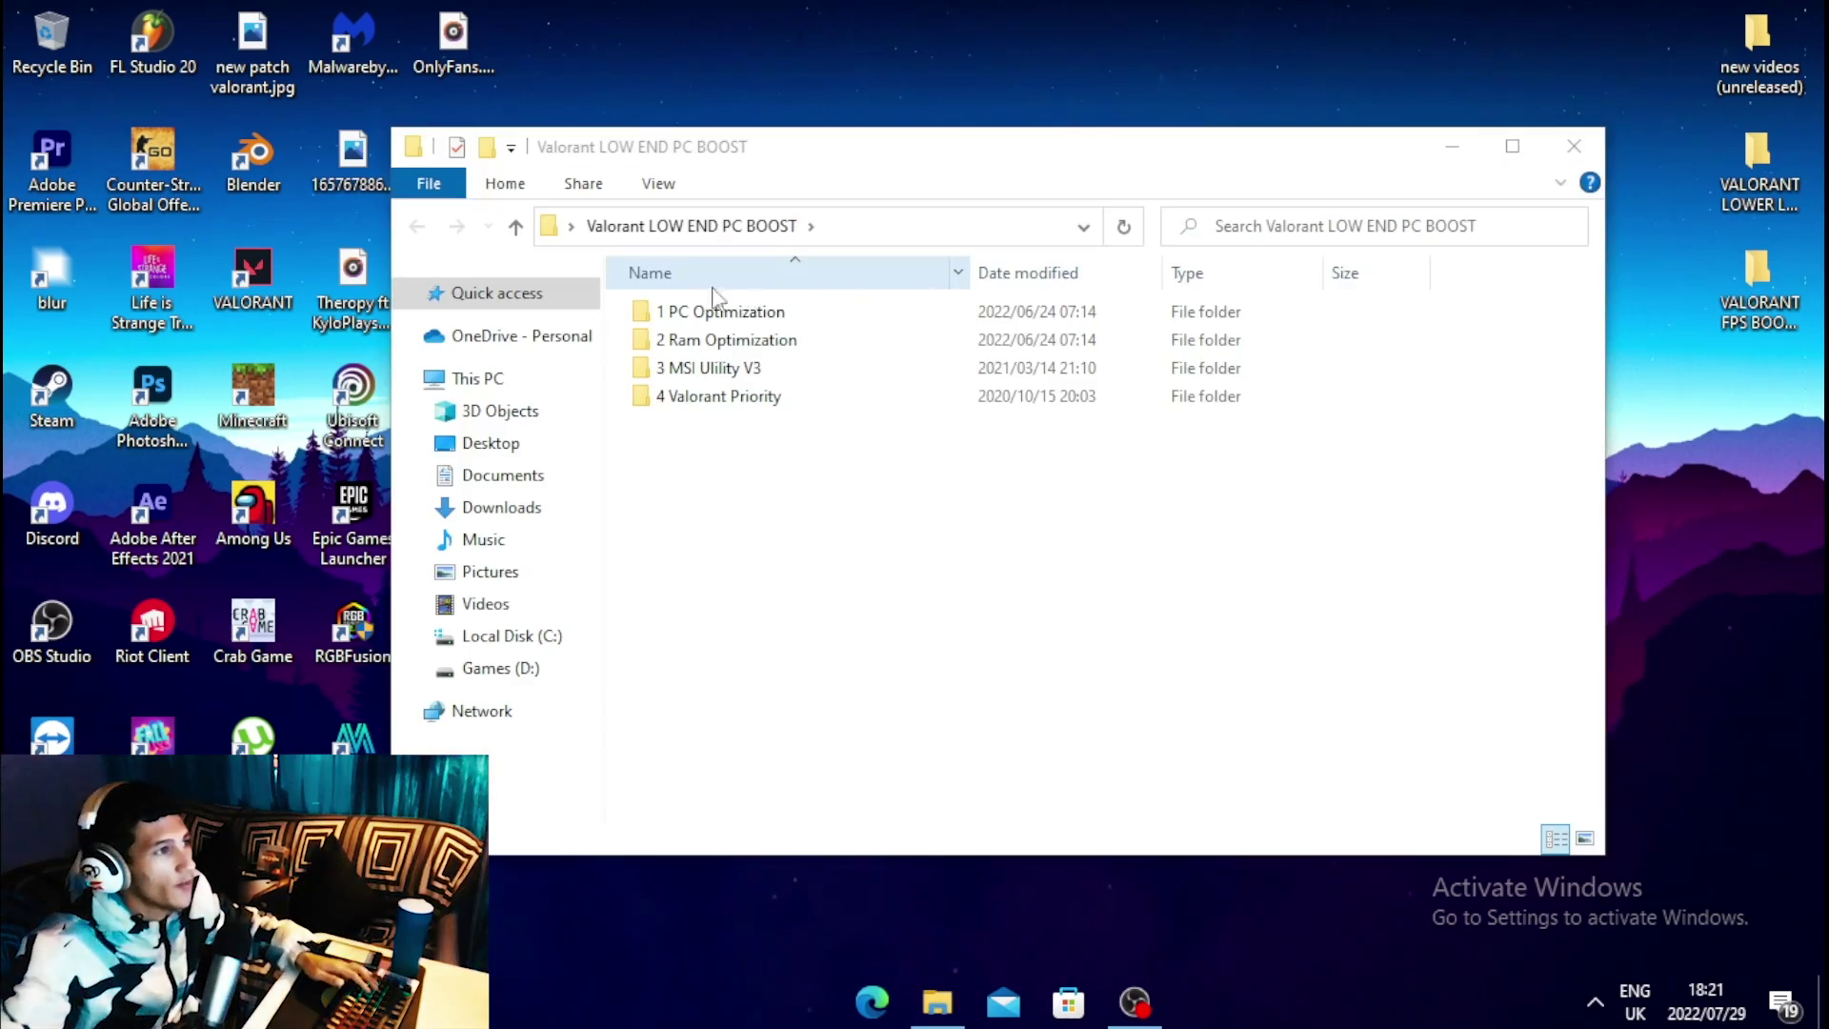
{"action": "left_click", "coordinate": [719, 321]}
{"action": "double_click", "coordinate": [719, 321]}
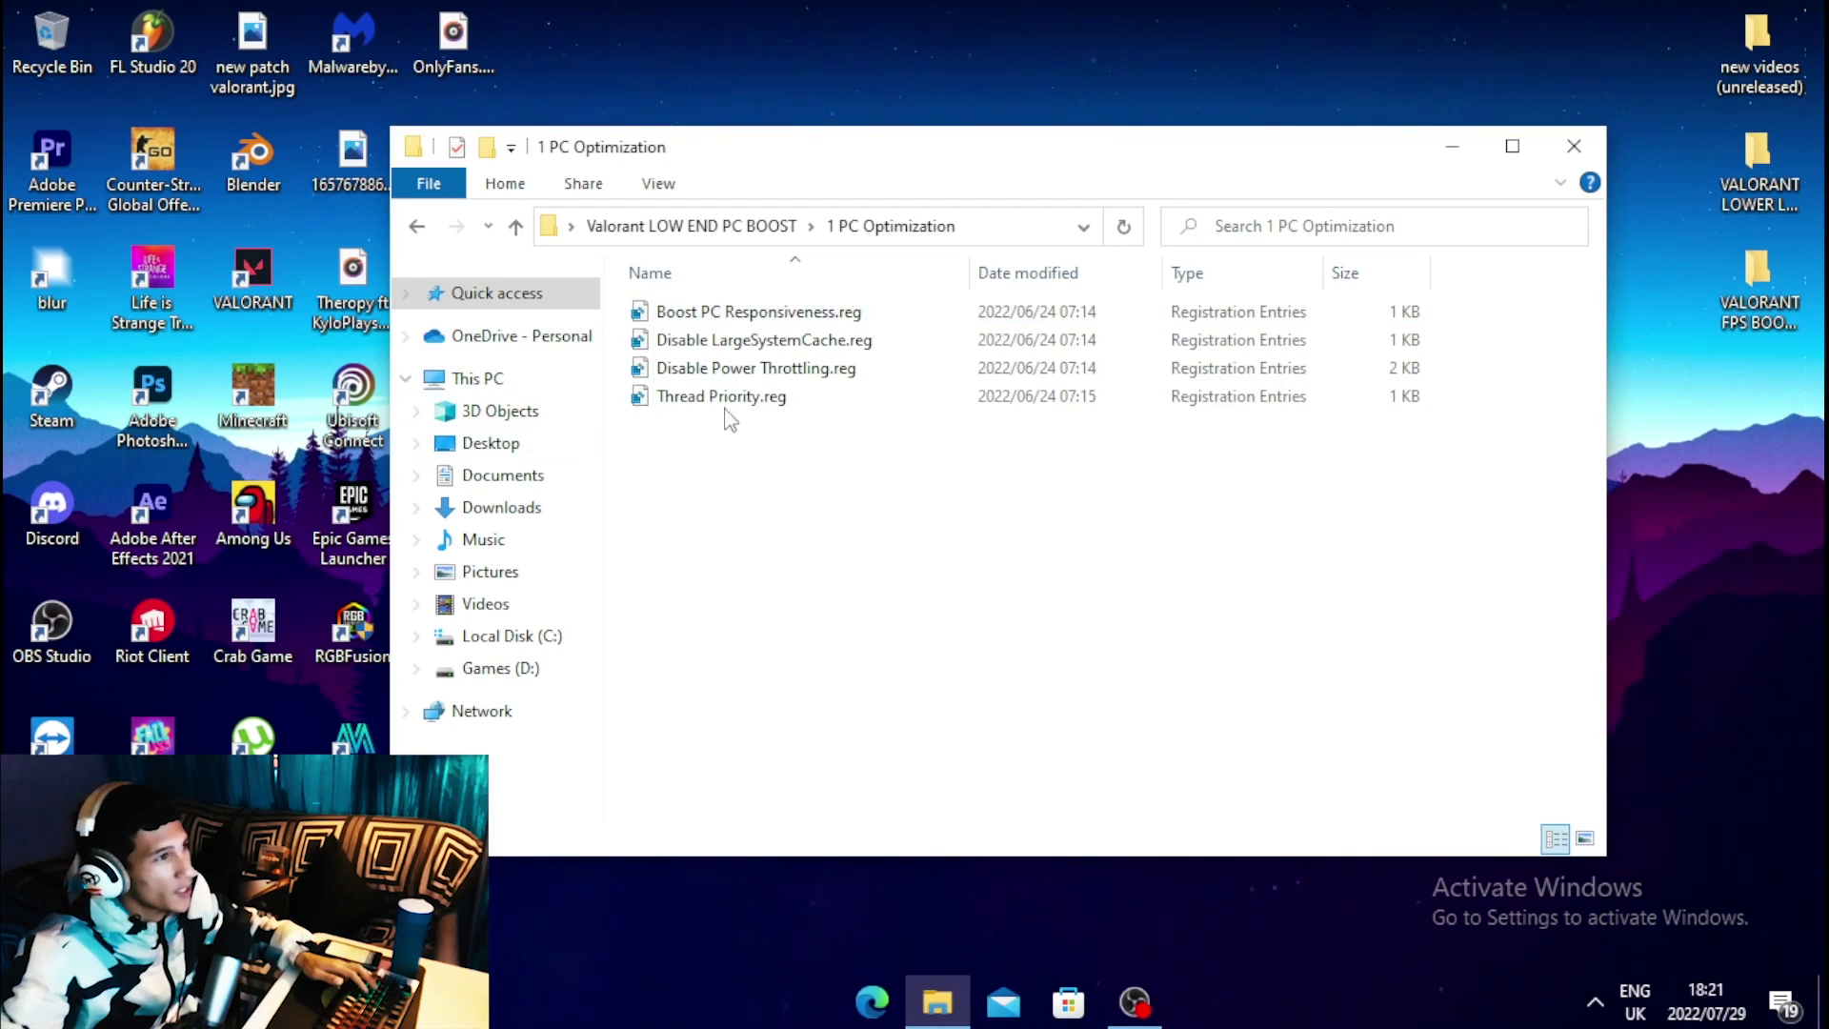
{"action": "left_click", "coordinate": [417, 229]}
{"action": "double_click", "coordinate": [732, 342]}
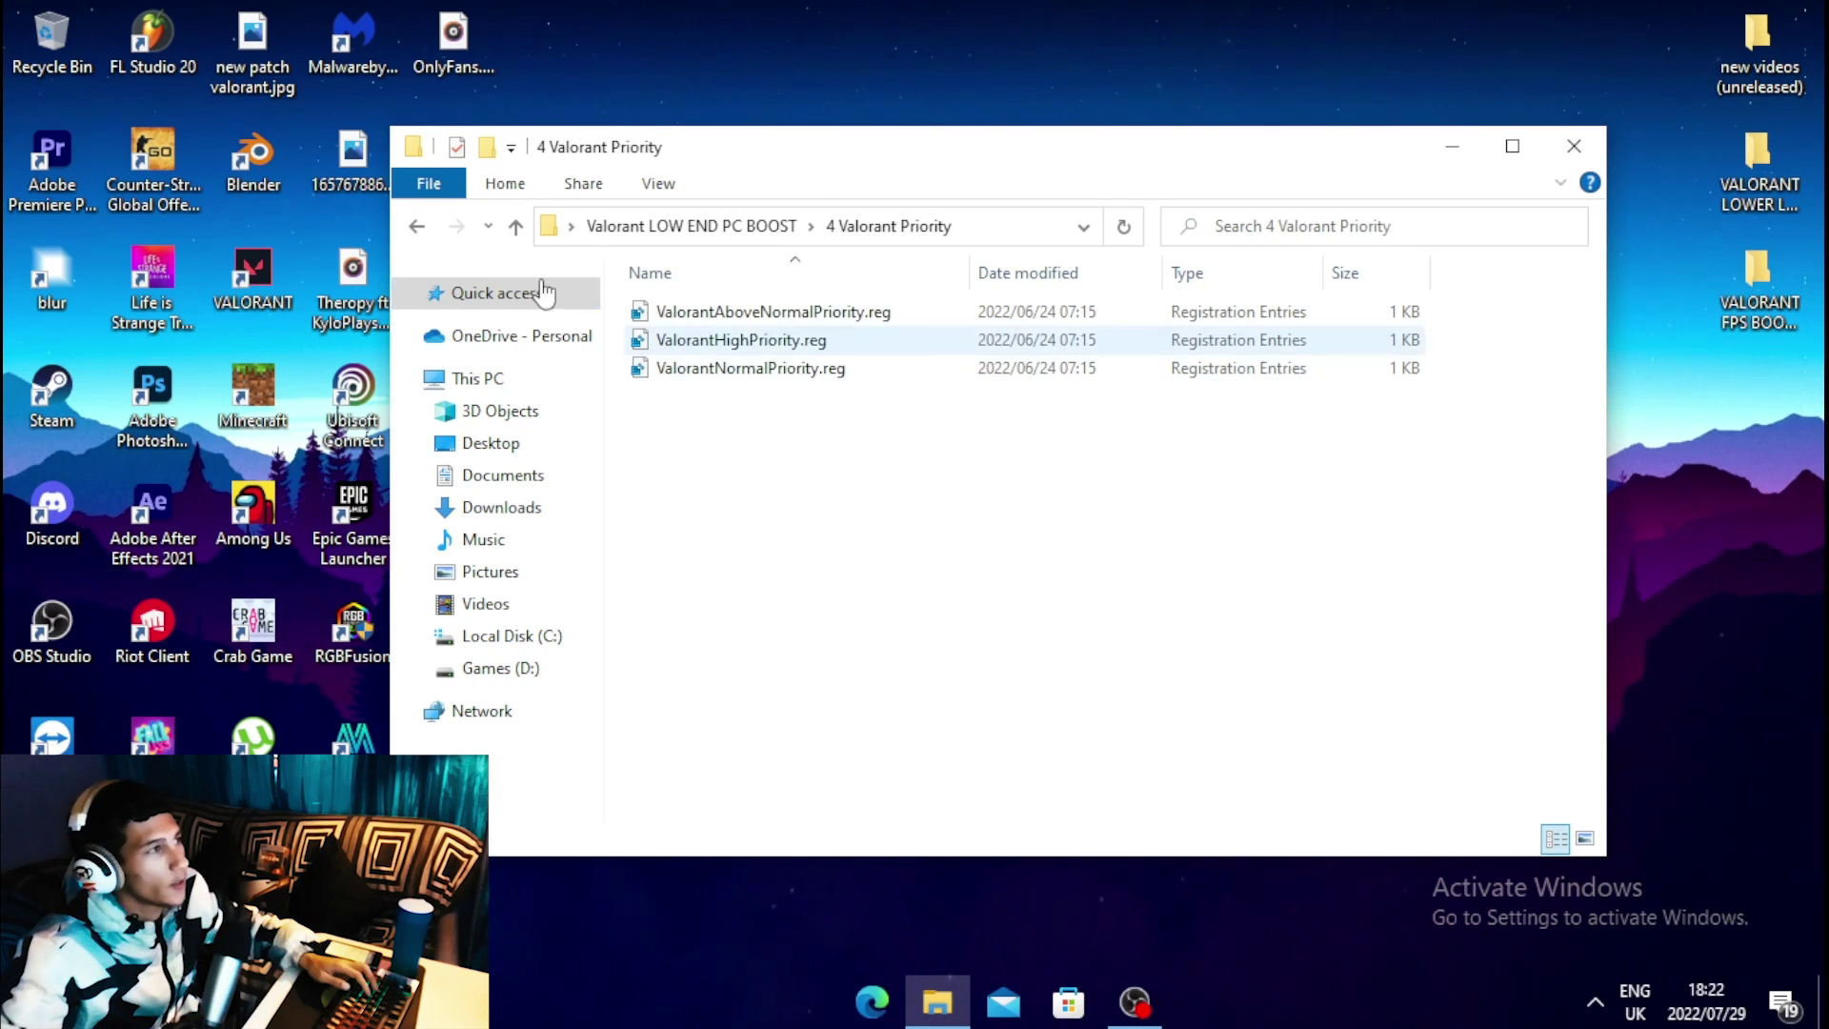
{"action": "left_click", "coordinate": [417, 226]}
{"action": "double_click", "coordinate": [734, 398]}
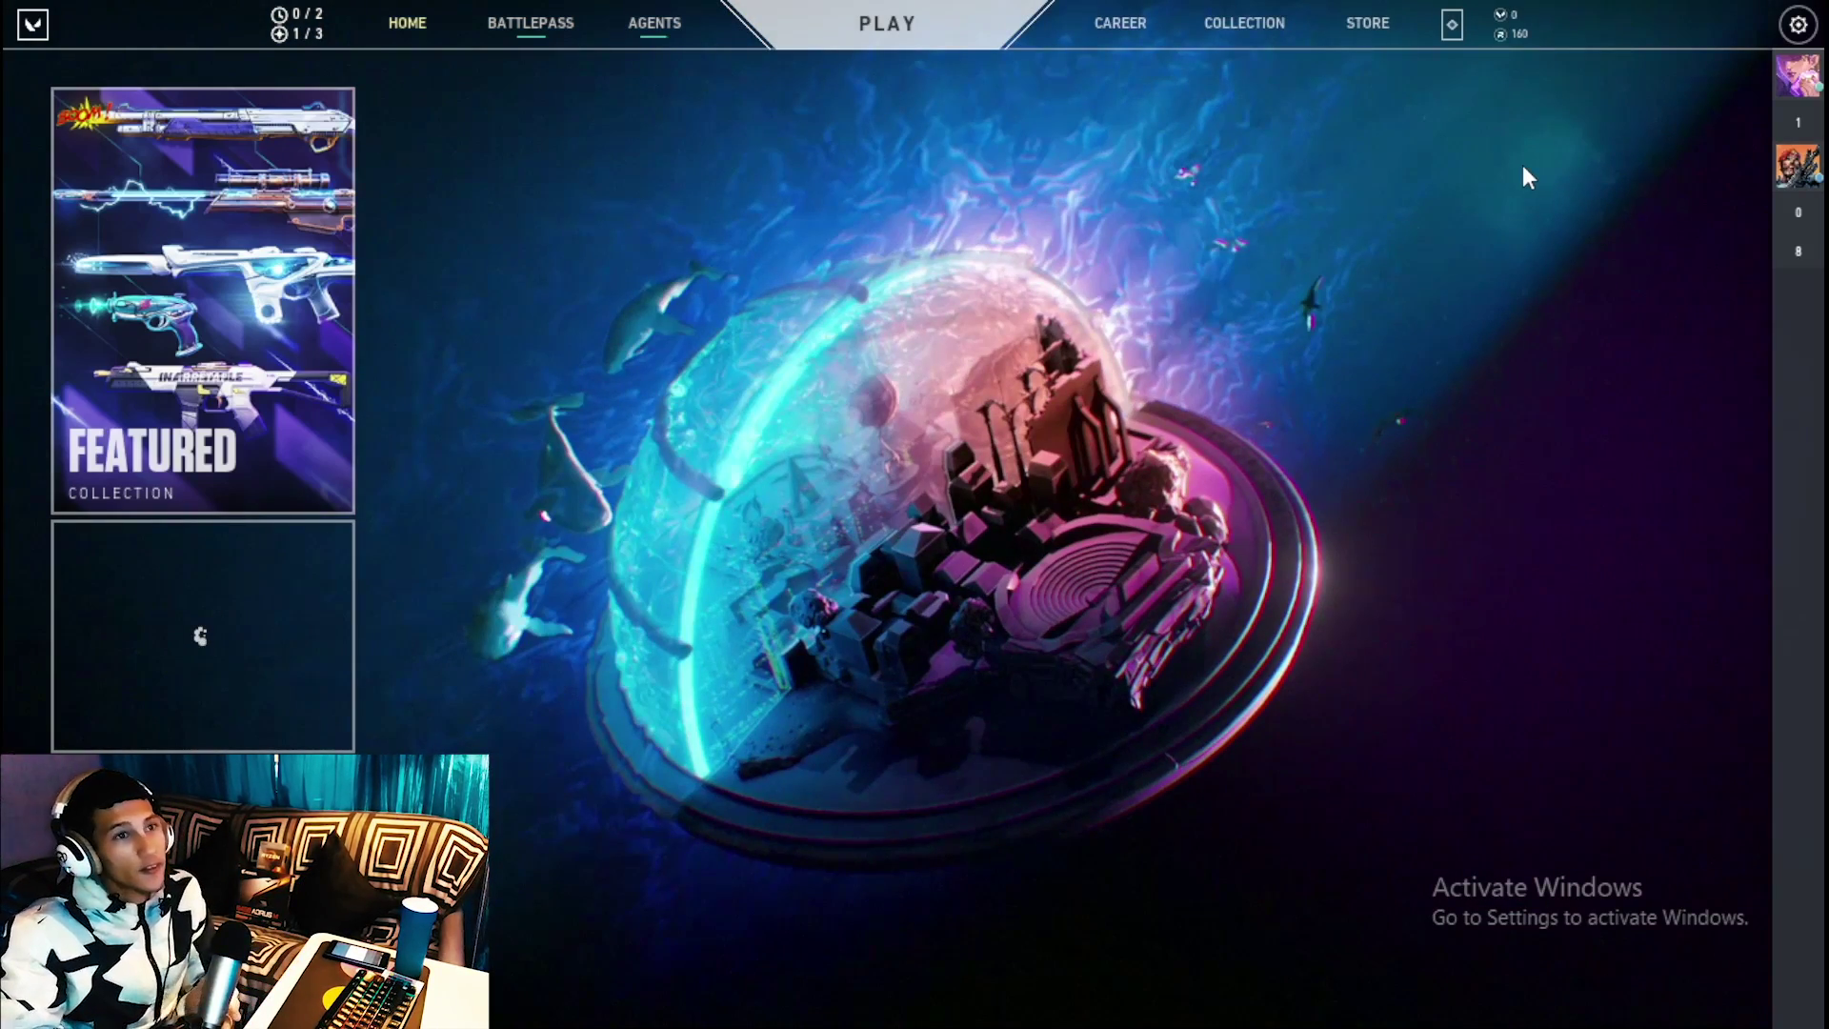
Open Valorant's Video settings, keep Fullscreen display mode, and expand the Resolution list.
{"action": "key", "text": "Escape"}
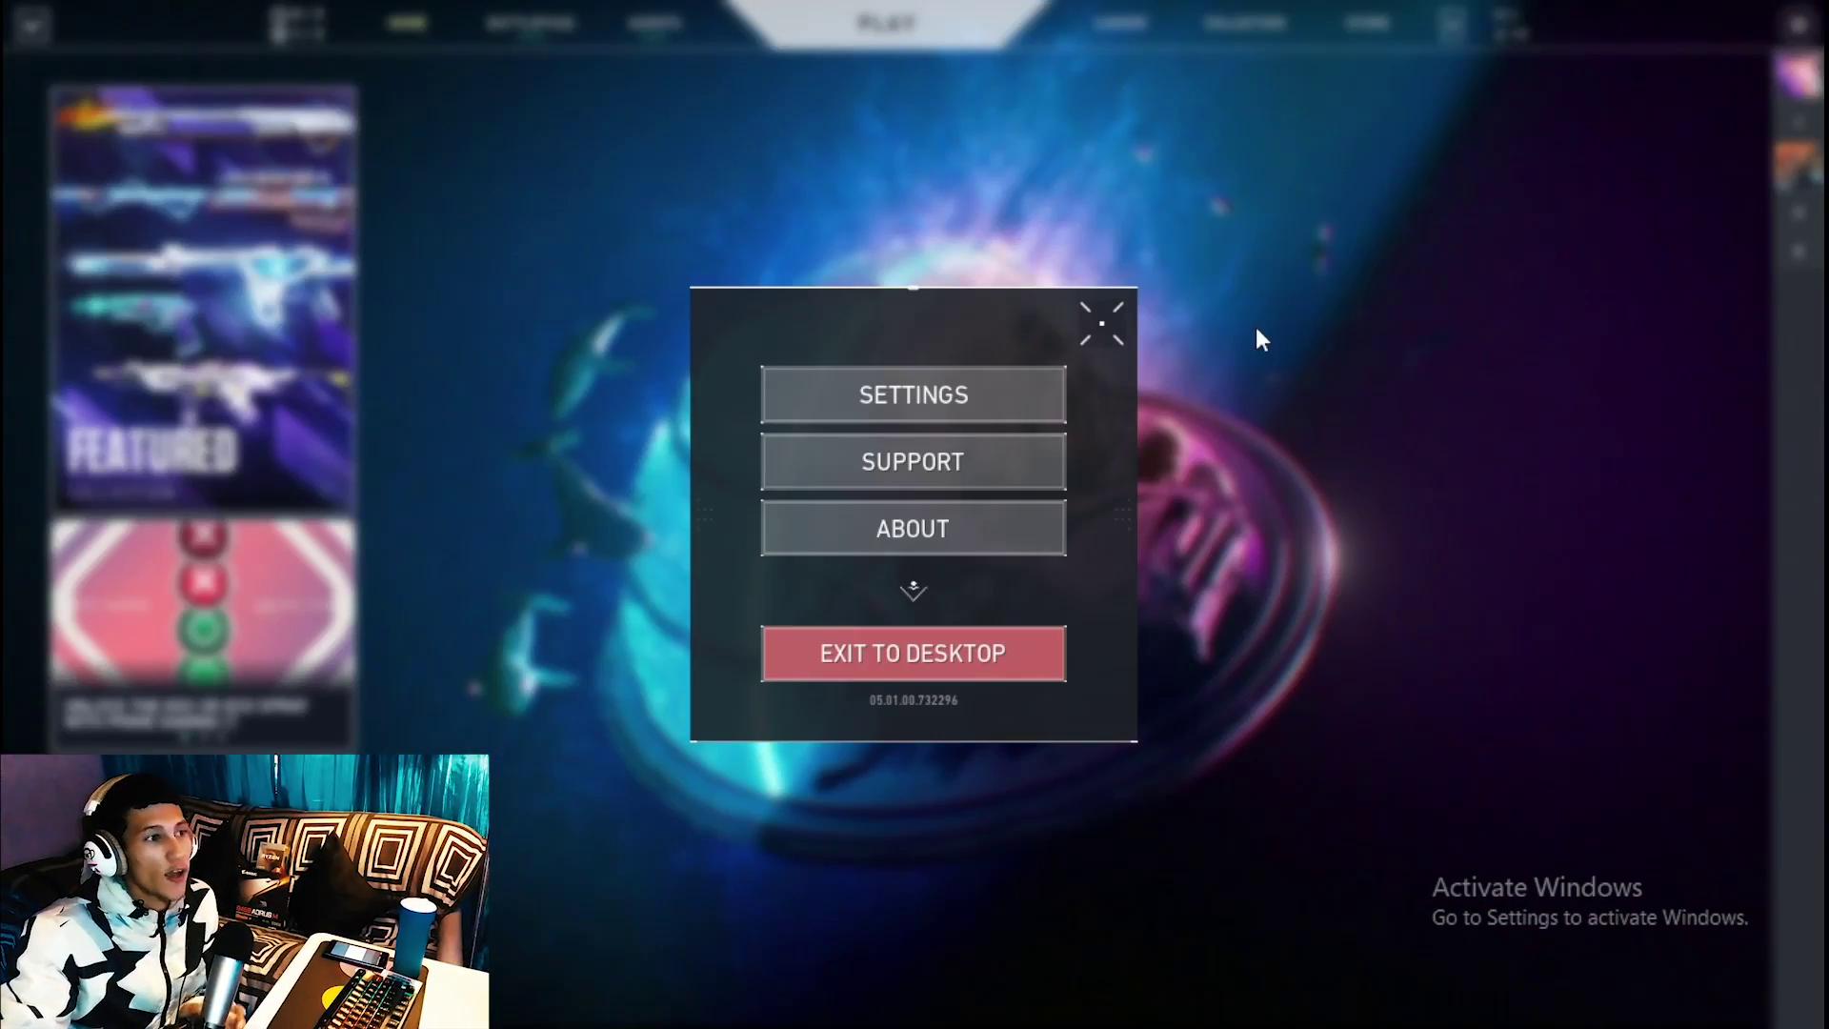
{"action": "left_click", "coordinate": [997, 404]}
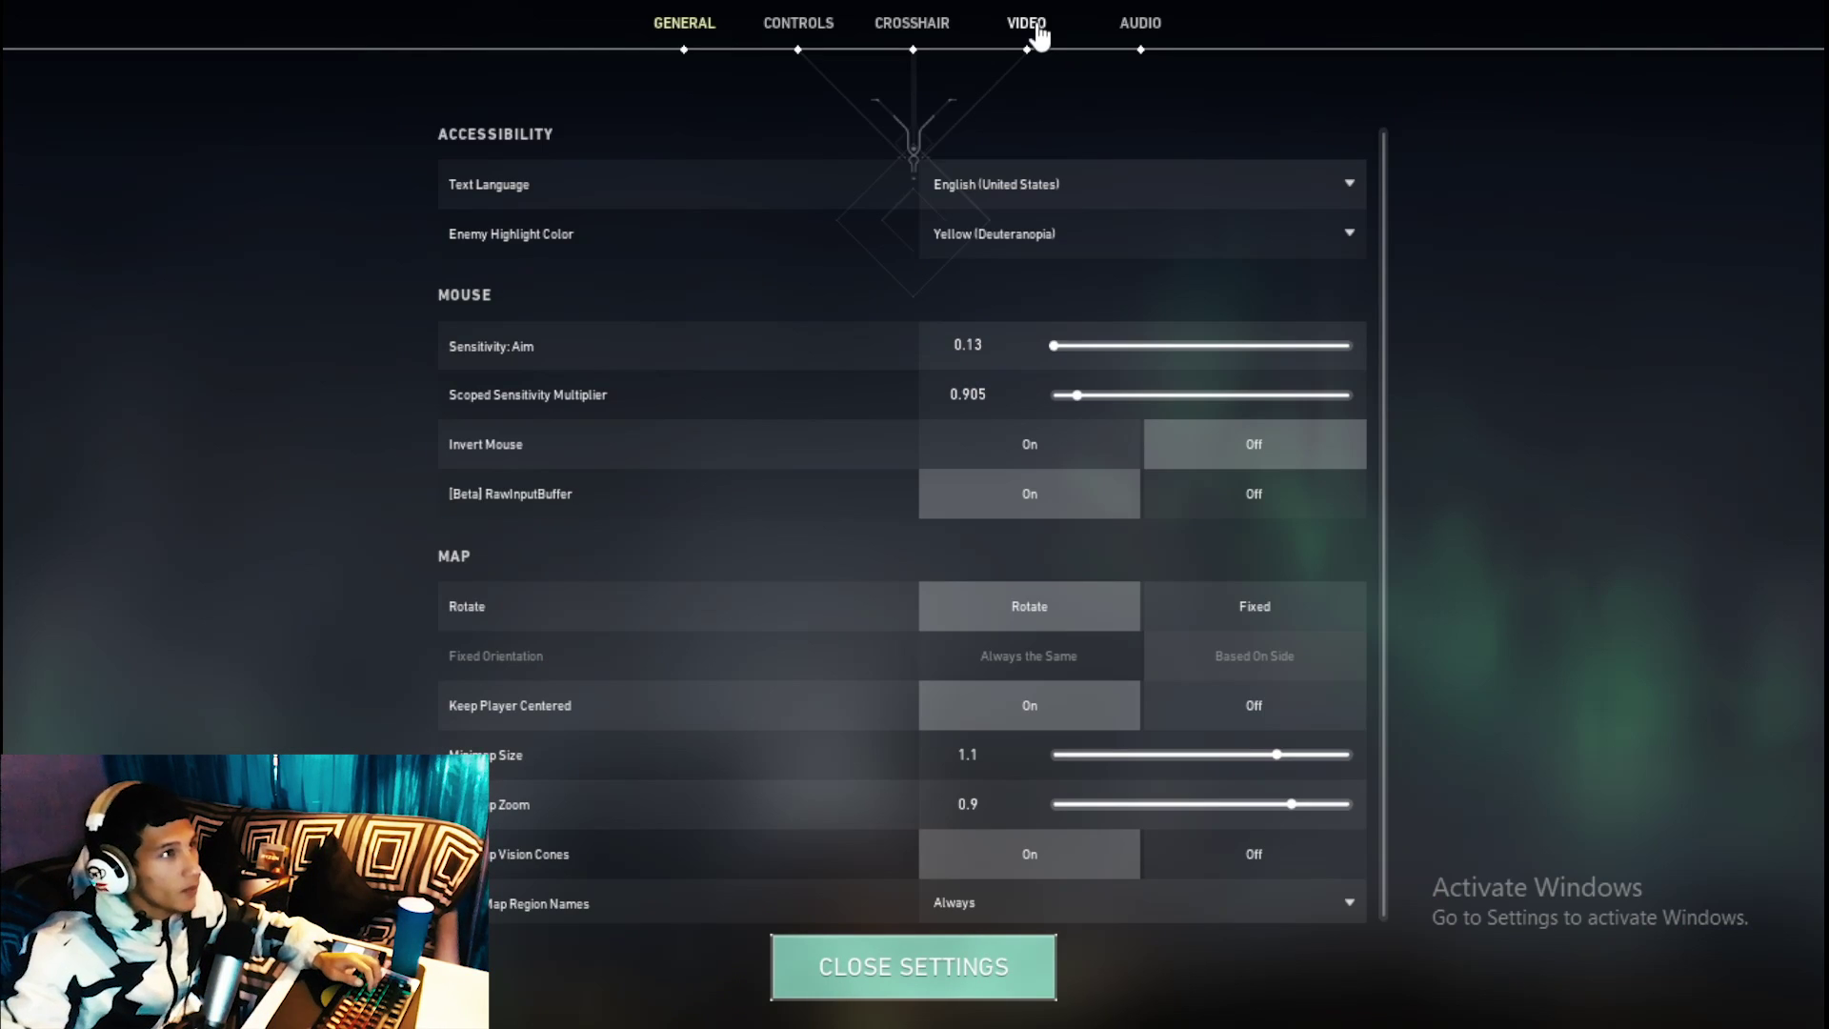
{"action": "left_click", "coordinate": [1034, 37]}
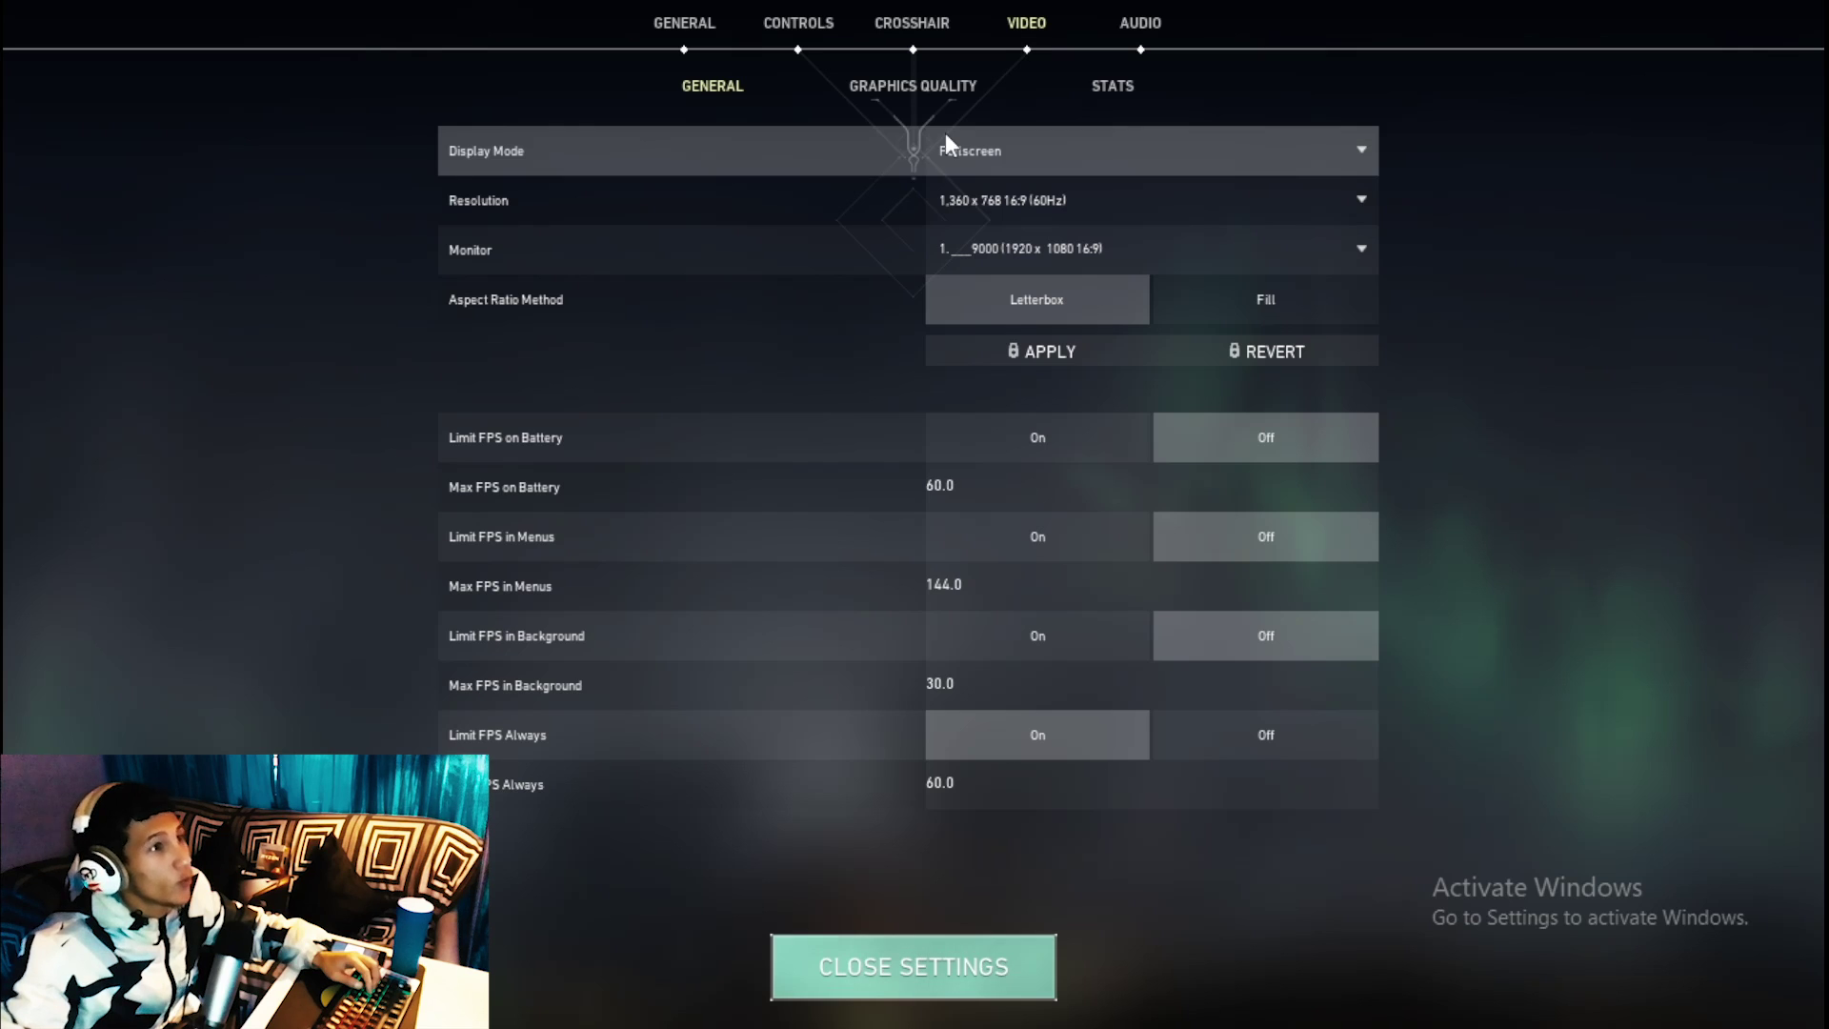
{"action": "left_click", "coordinate": [991, 150]}
{"action": "left_click", "coordinate": [959, 183]}
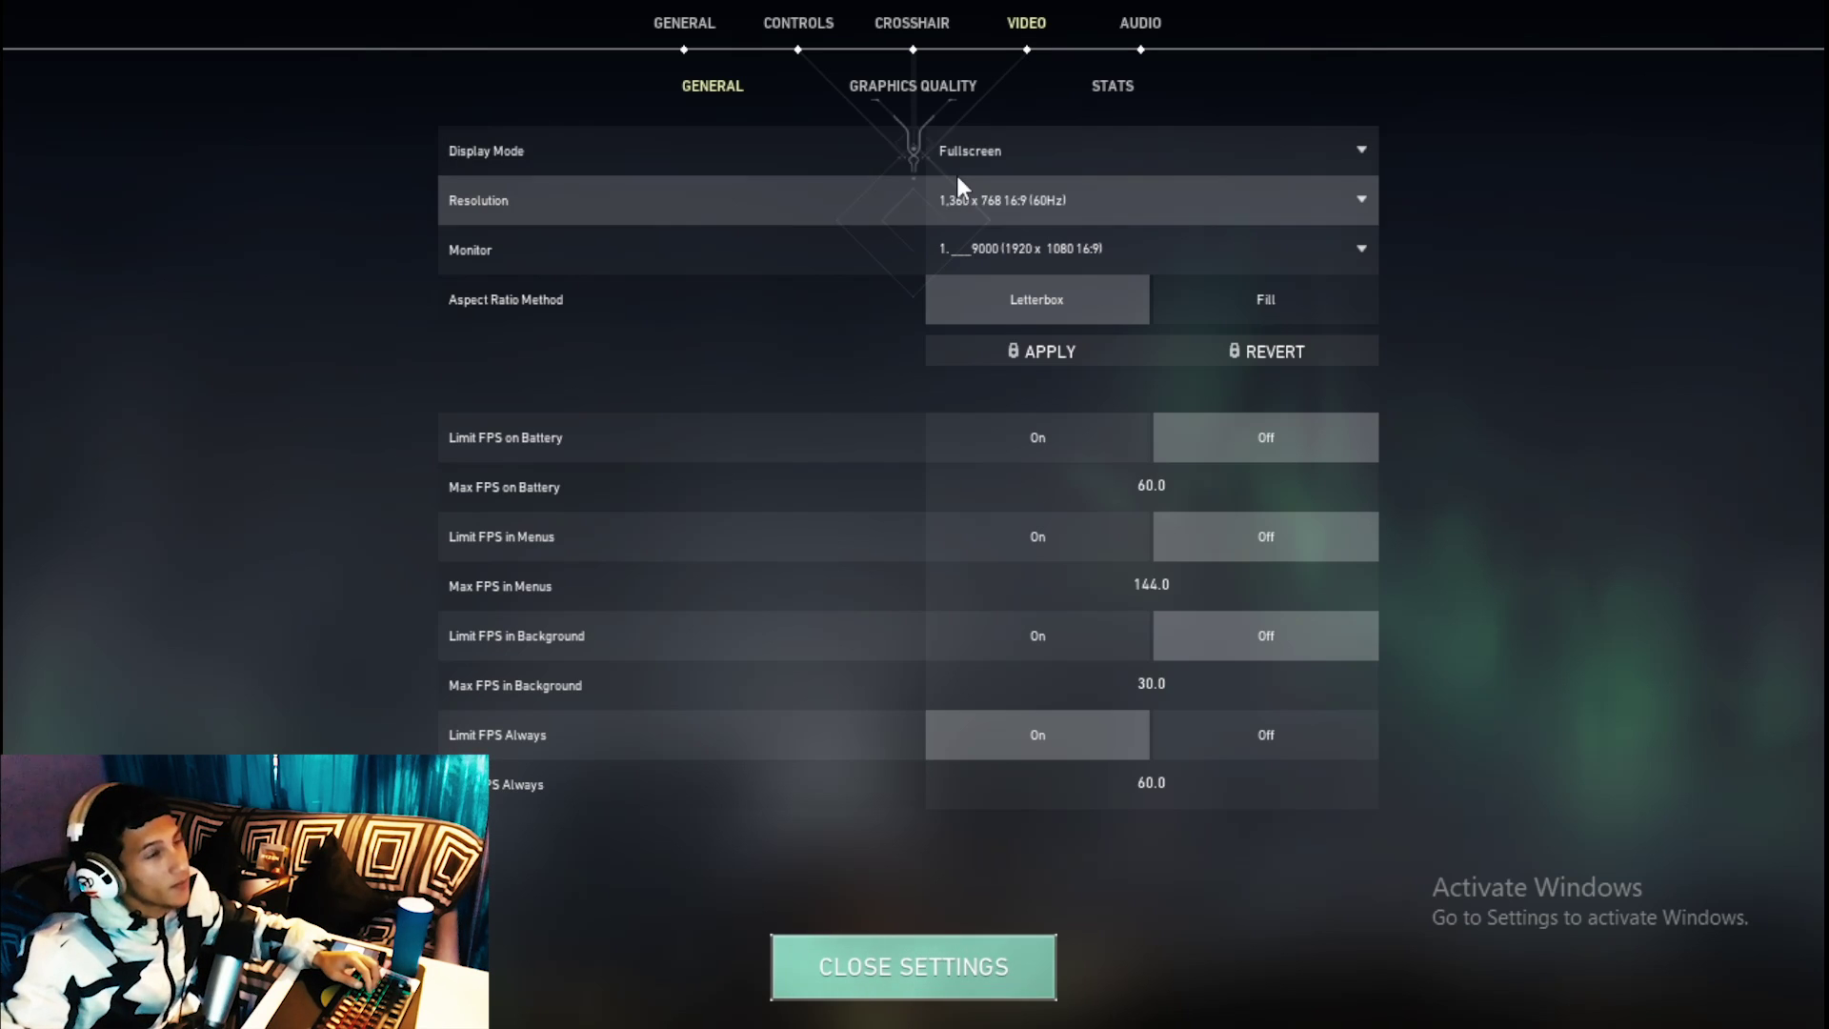
{"action": "left_click", "coordinate": [962, 187]}
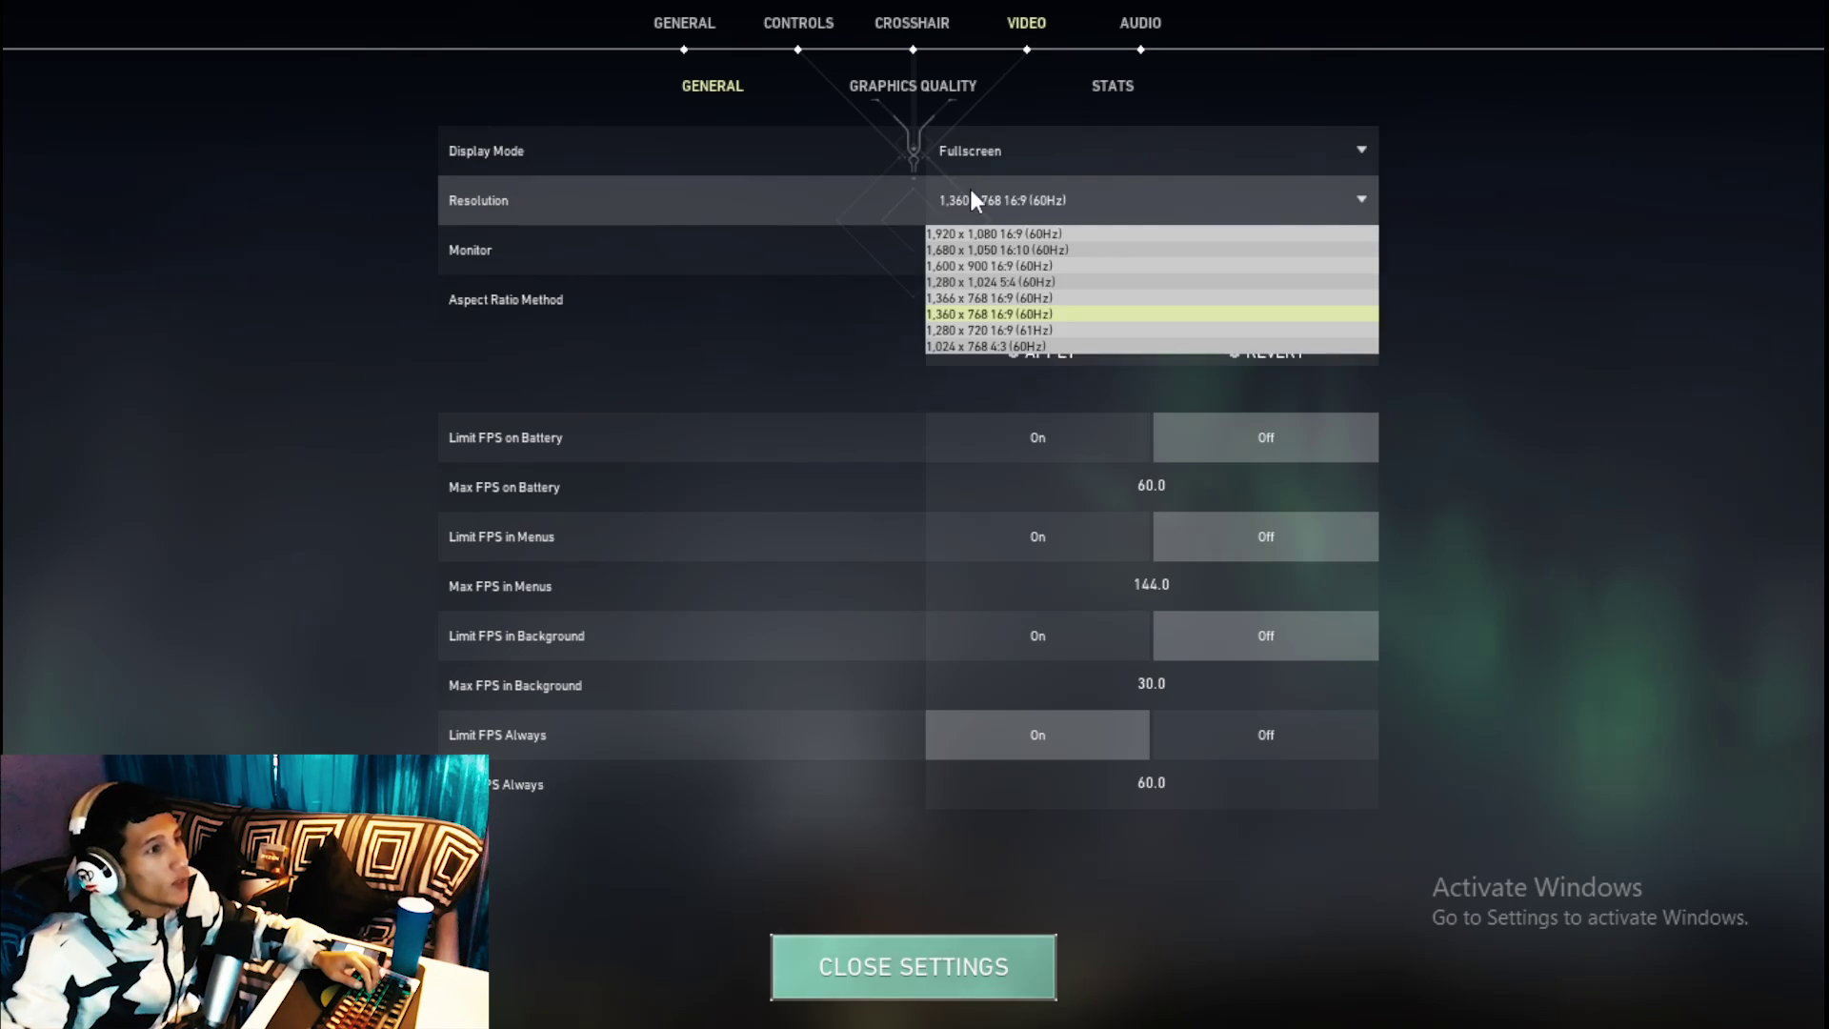
Choose a lower resolution and go to the Graphics Quality sub-tab.
{"action": "left_click", "coordinate": [979, 330]}
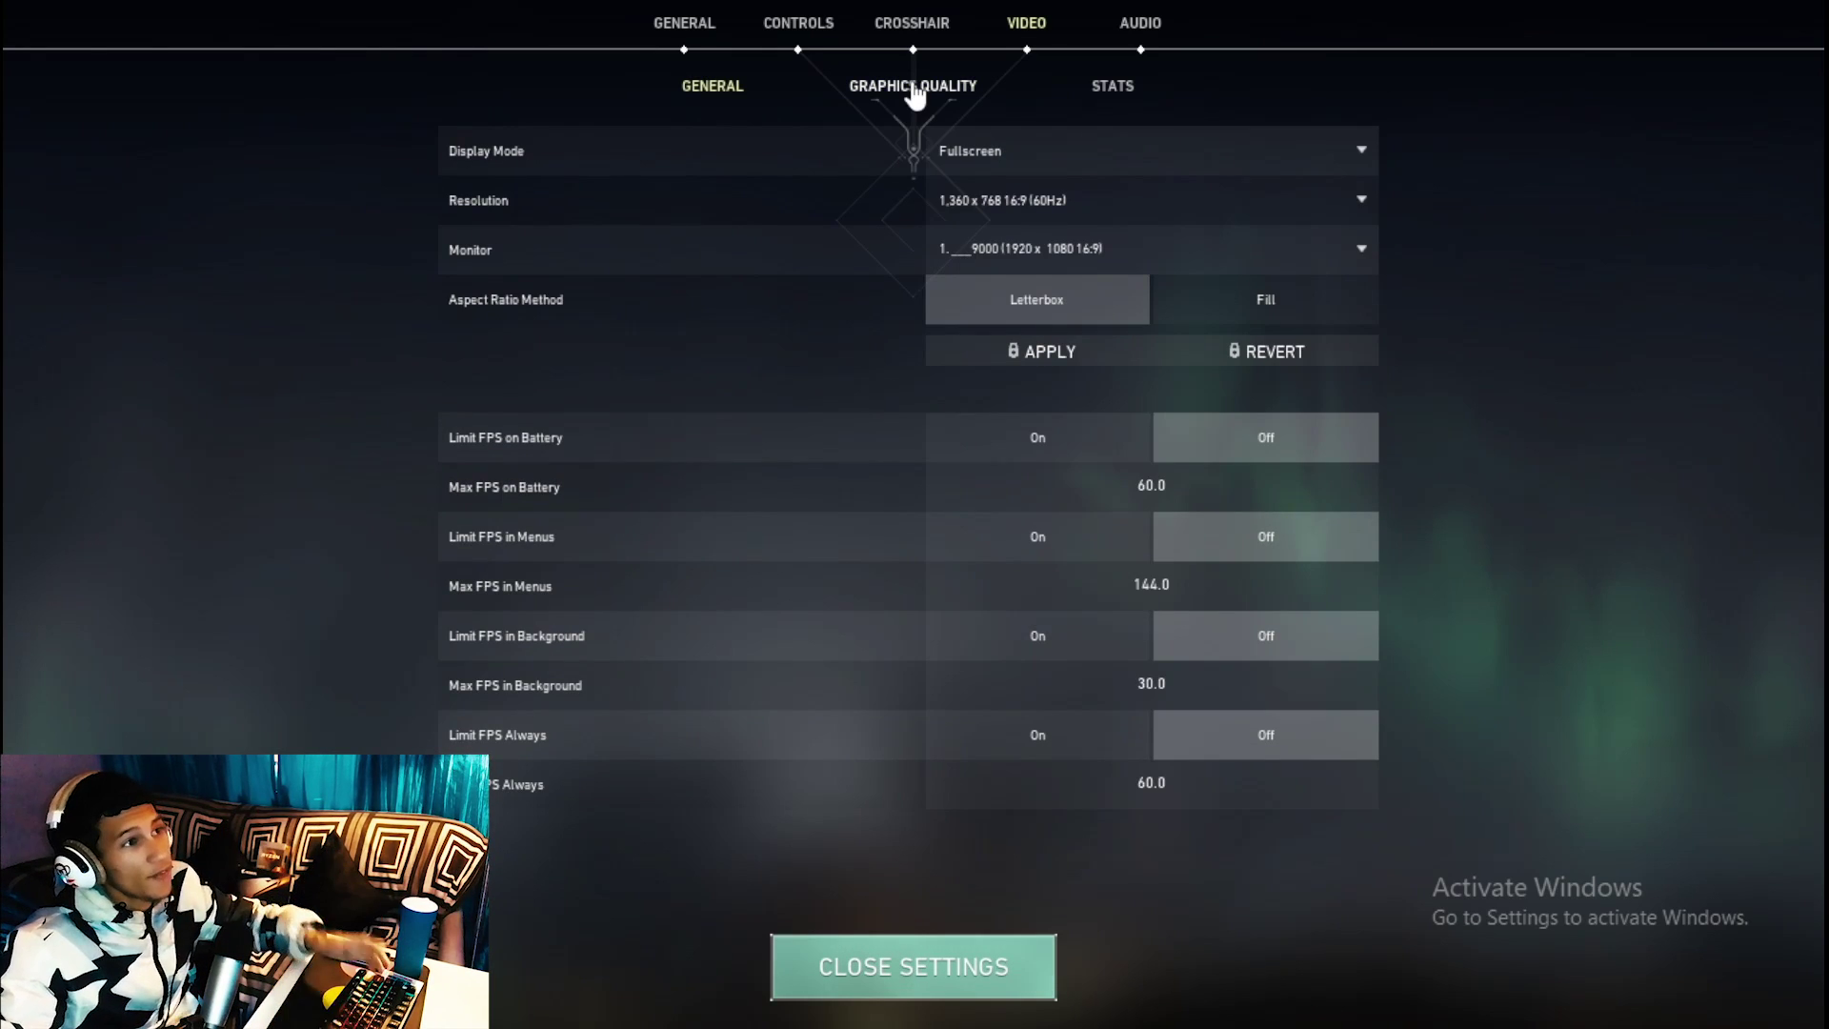
{"action": "left_click", "coordinate": [915, 90]}
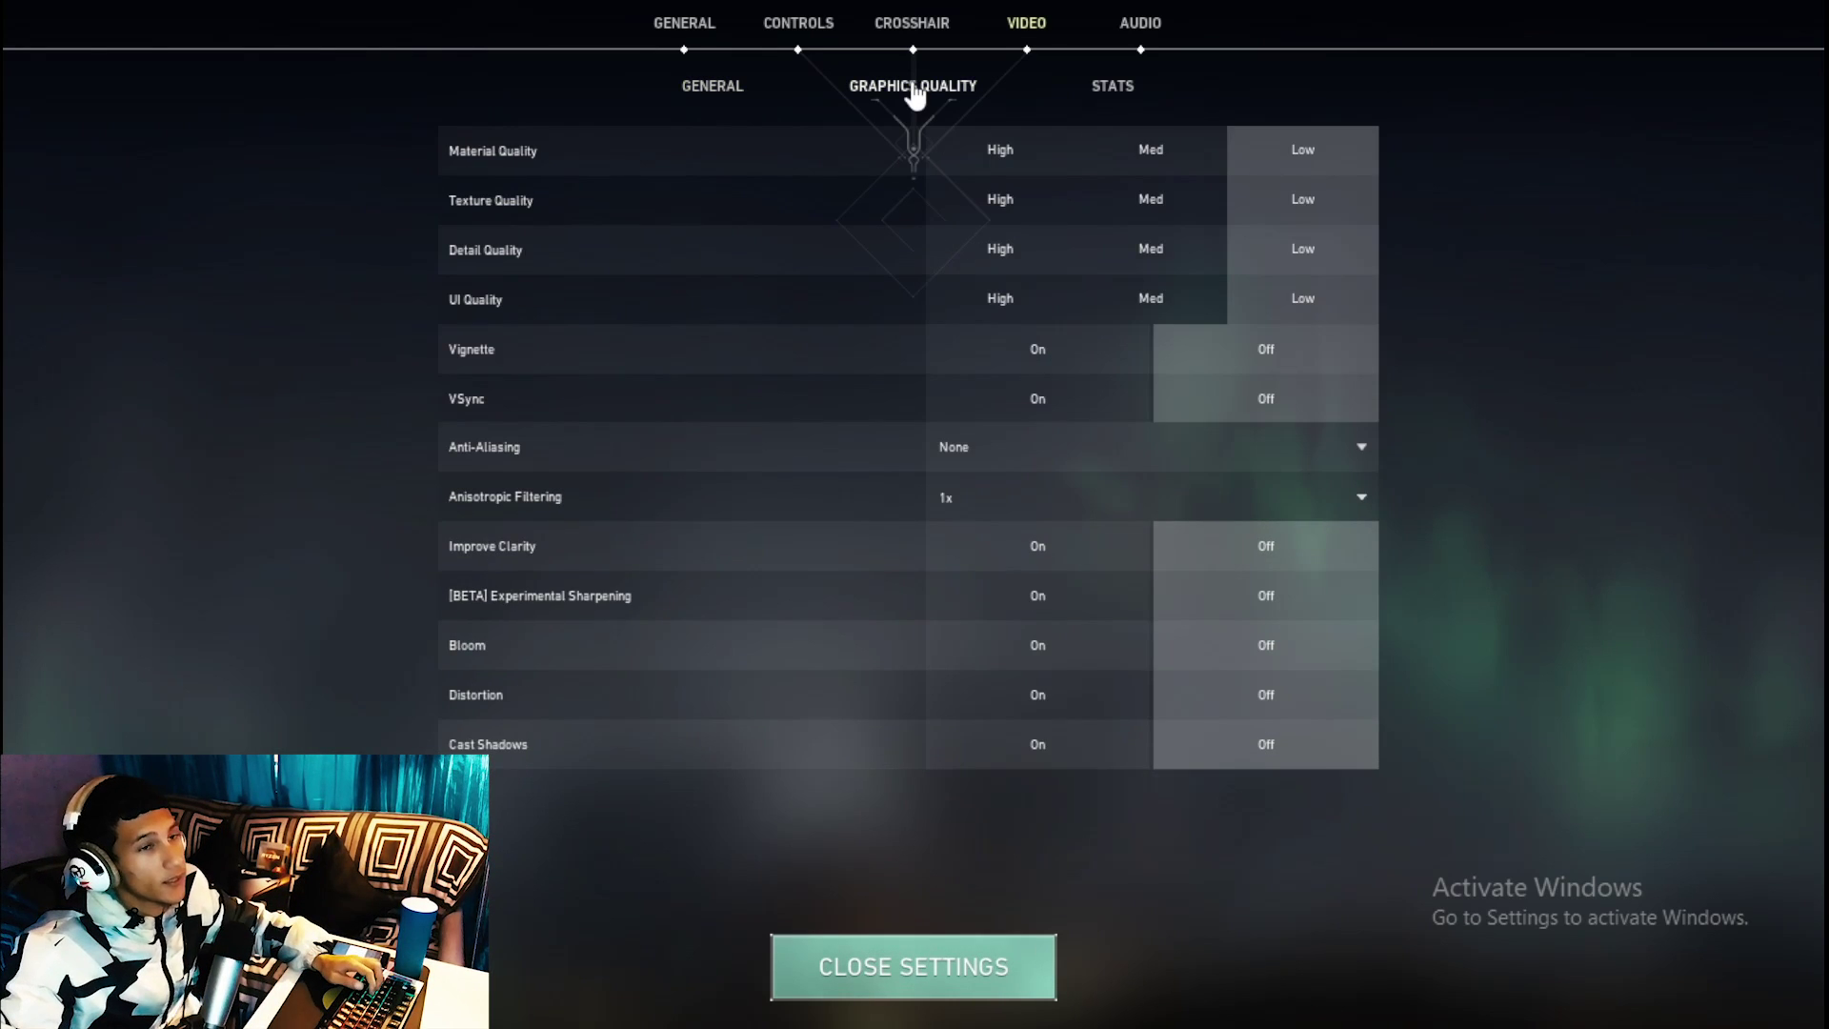